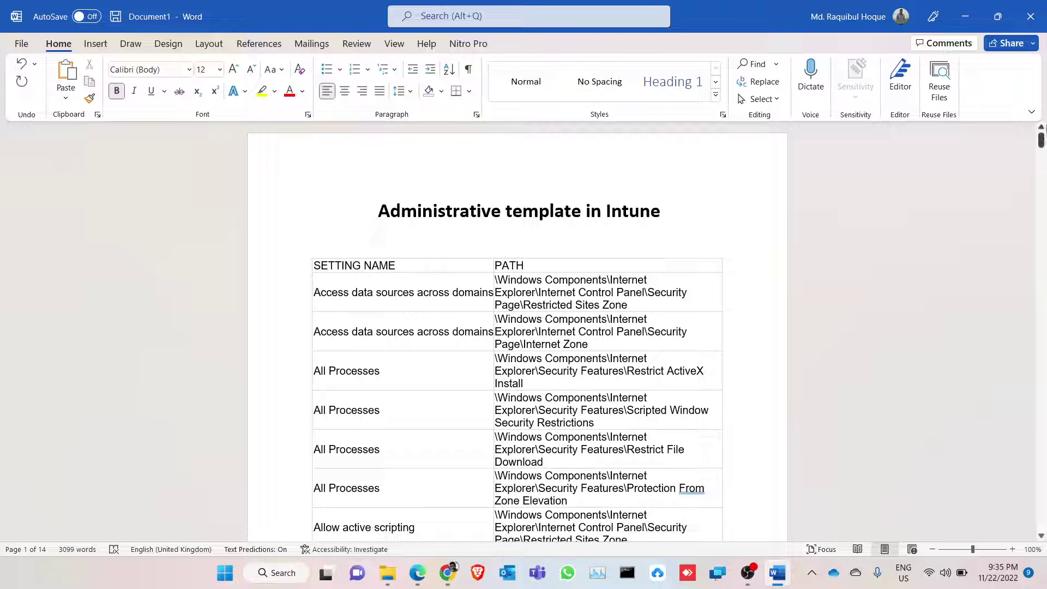
Step: Minimize Word and go to Devices > Windows > Configuration profiles
drag(1041, 139, 1040, 339)
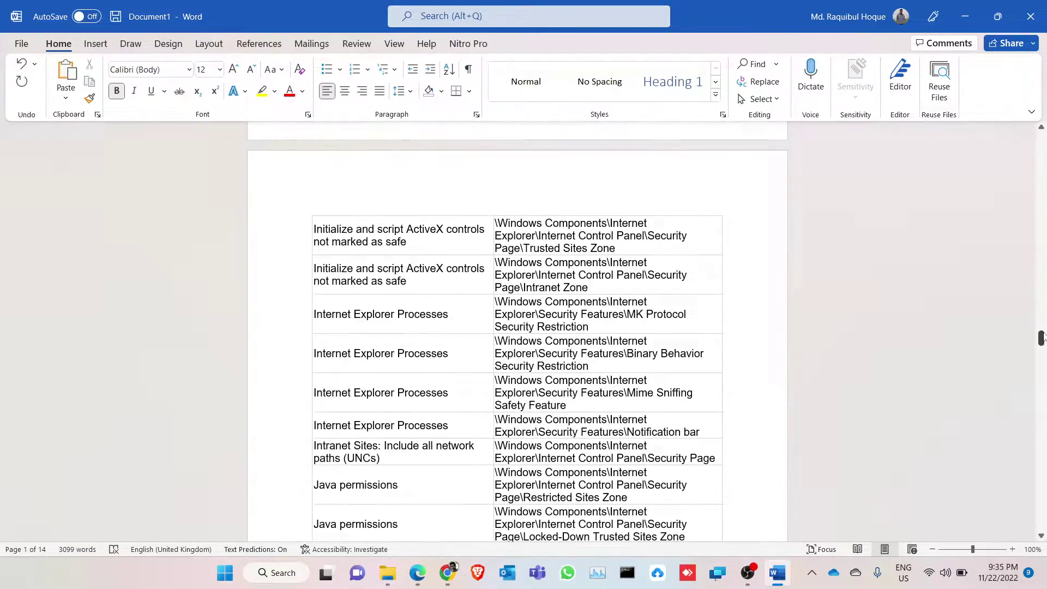
click(965, 17)
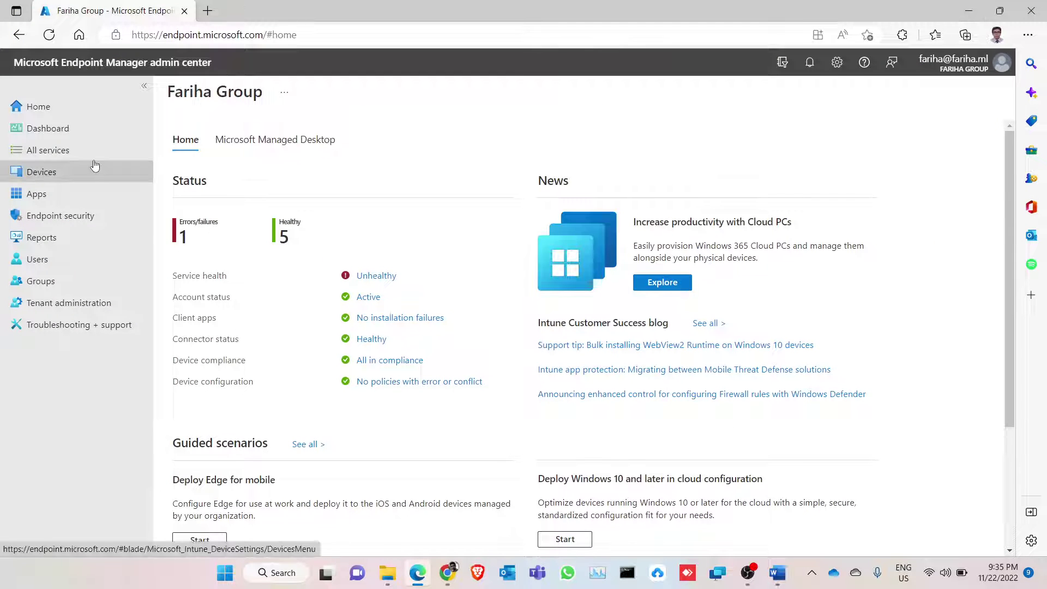
click(58, 175)
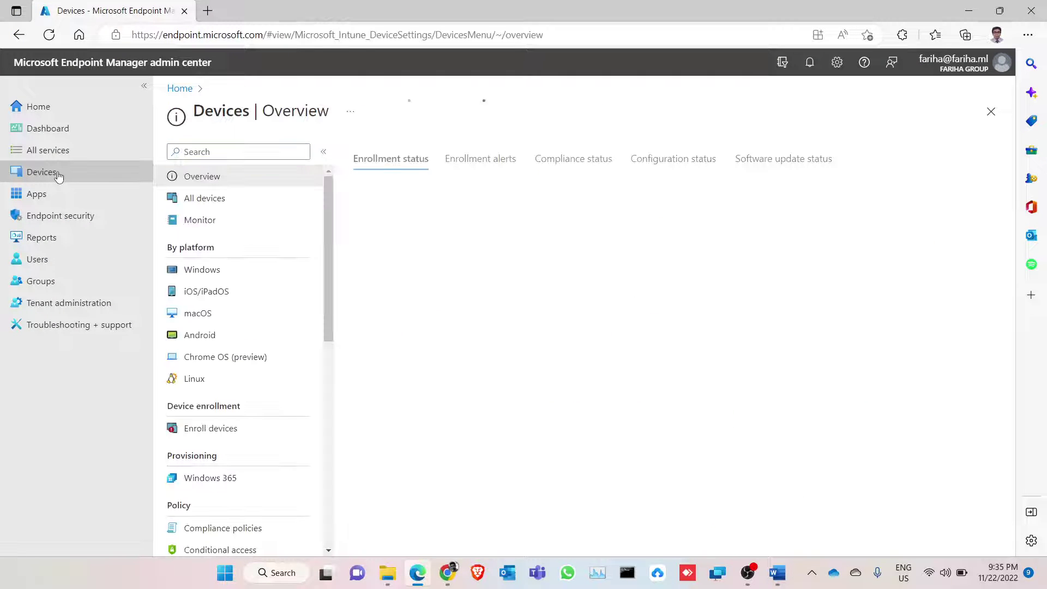
click(222, 279)
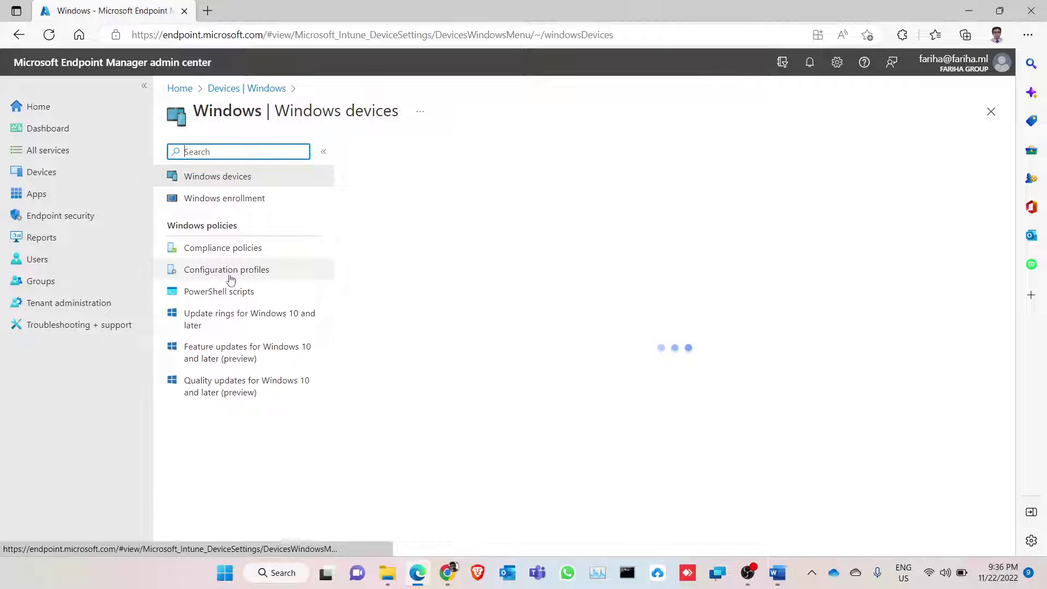
click(239, 281)
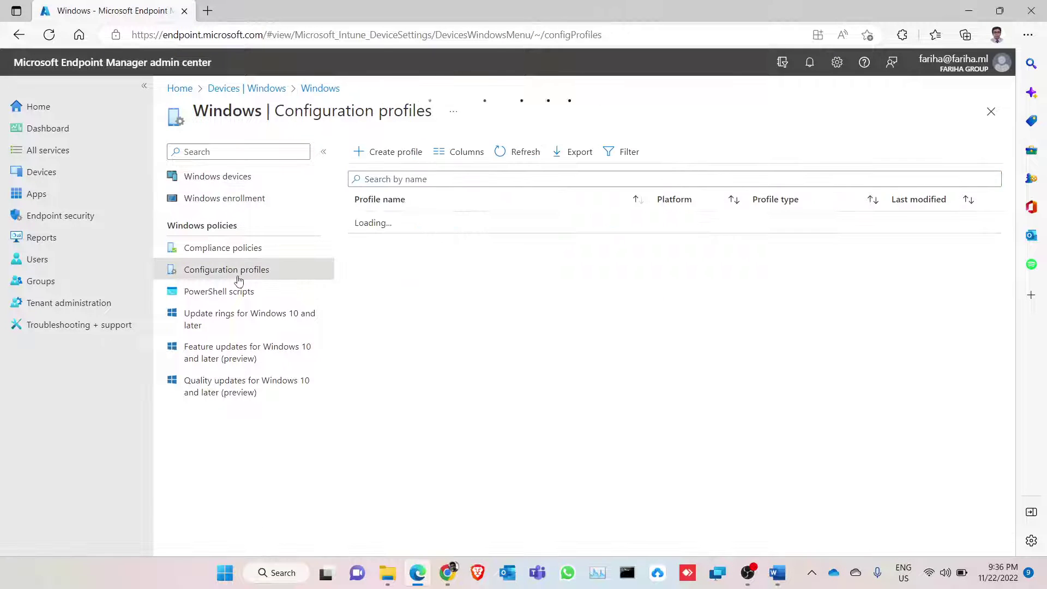
Step: Start a new profile for Windows 10 and later with the Settings catalog profile type
click(403, 157)
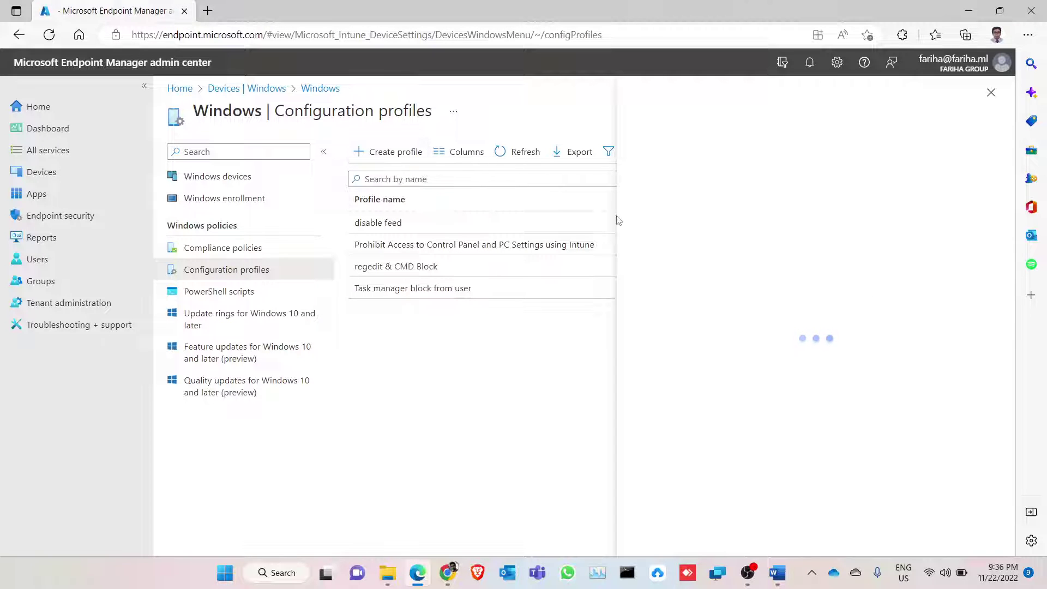
click(687, 158)
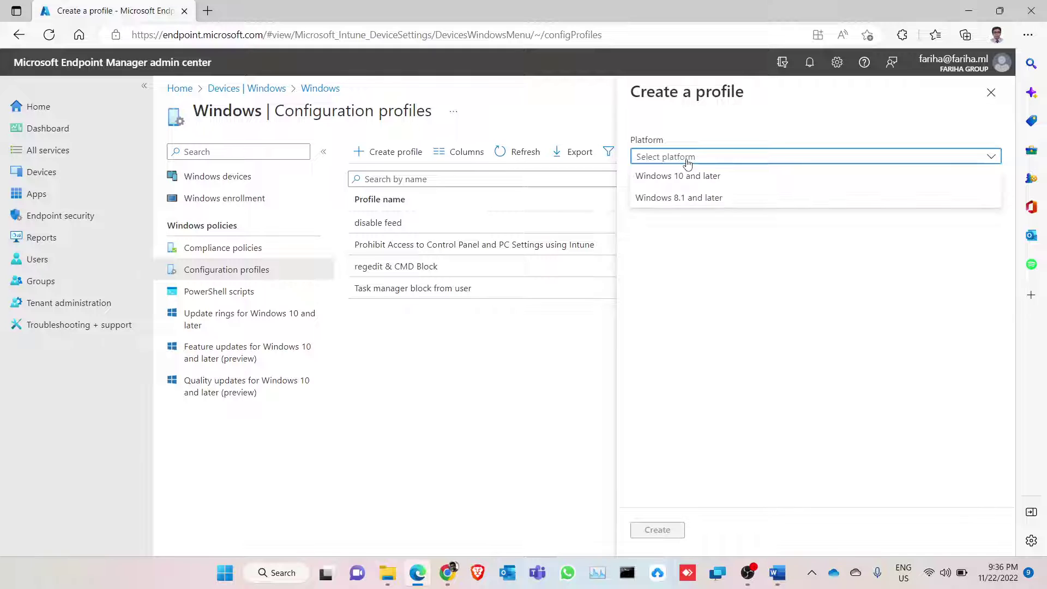
click(686, 180)
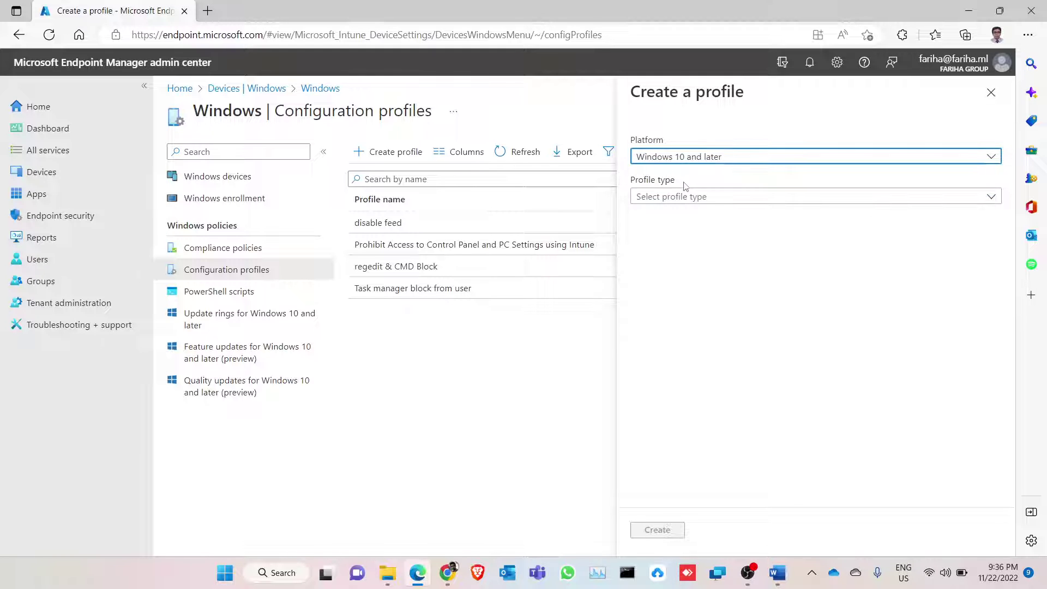
click(698, 197)
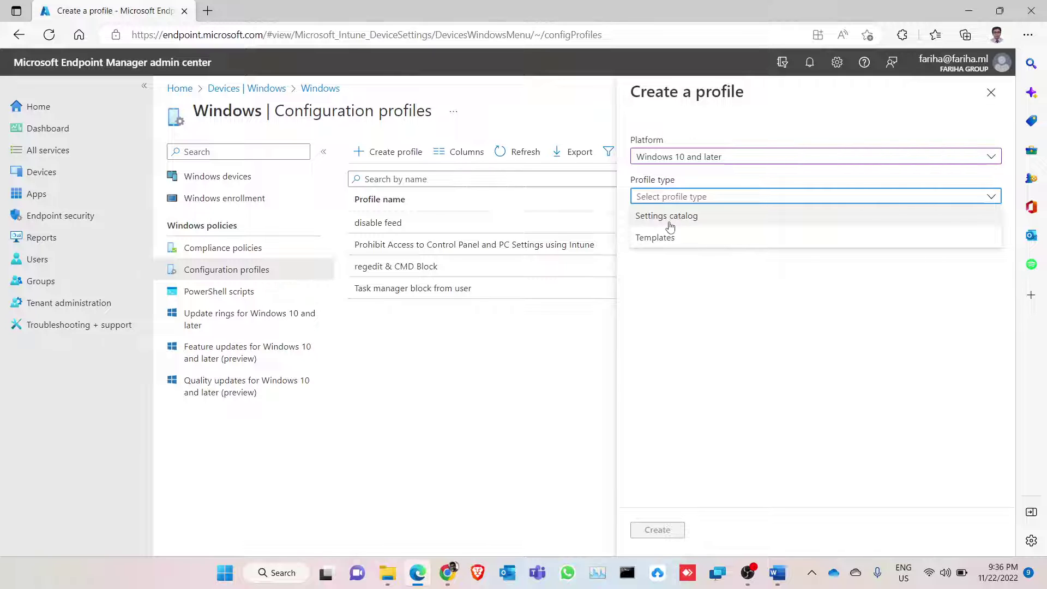
click(683, 219)
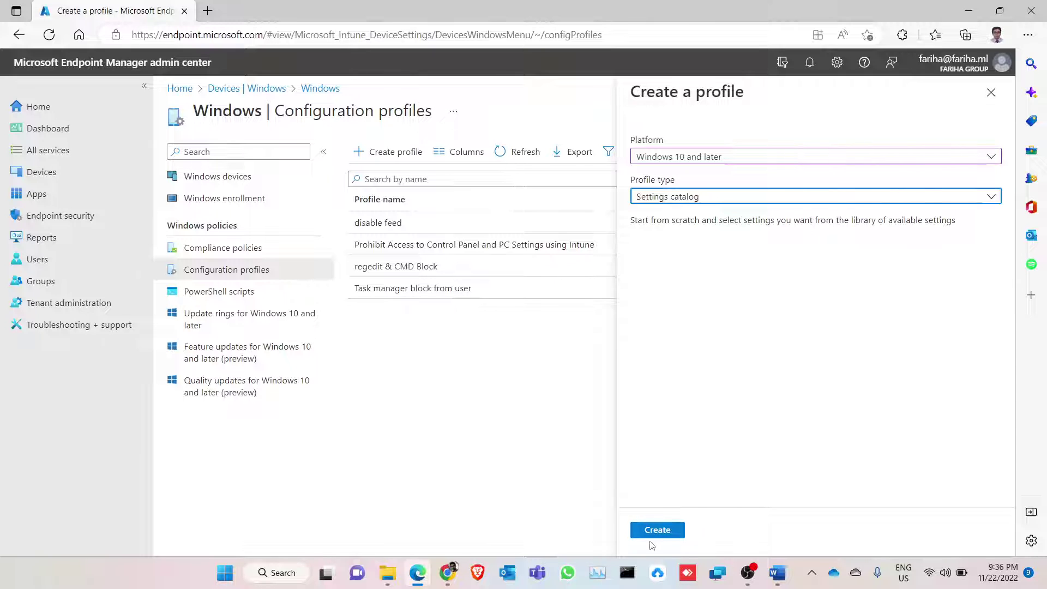
Step: Create the profile, name it 'Administrative template', and continue to Configuration settings
click(667, 531)
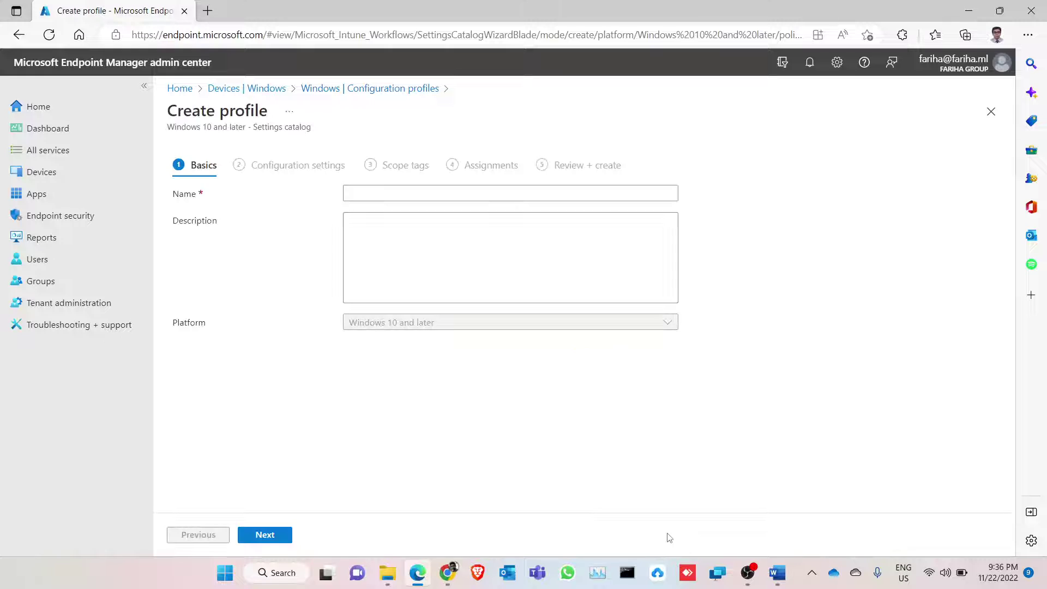
click(441, 194)
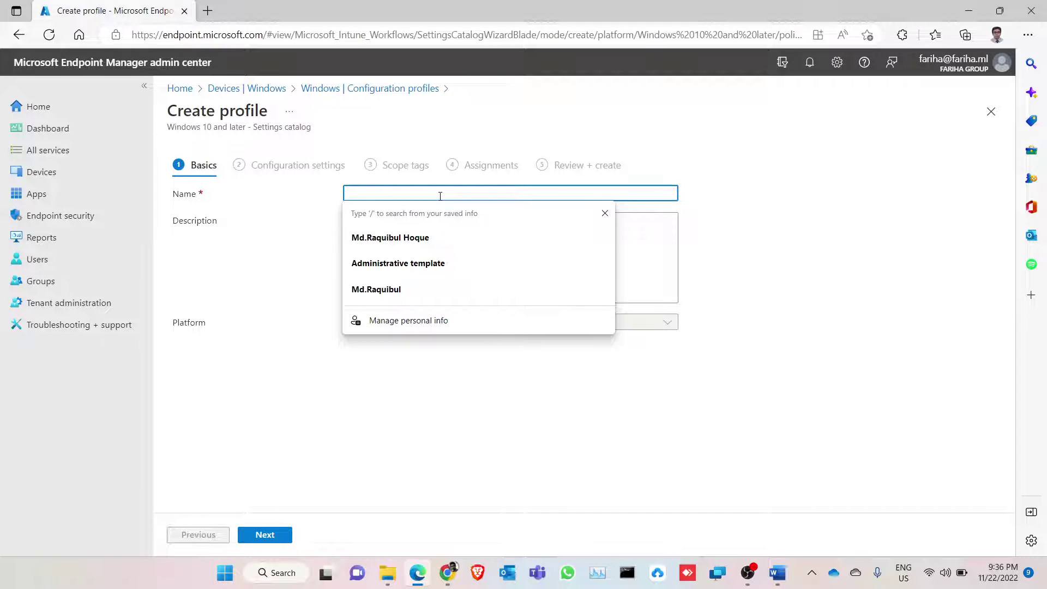
click(414, 264)
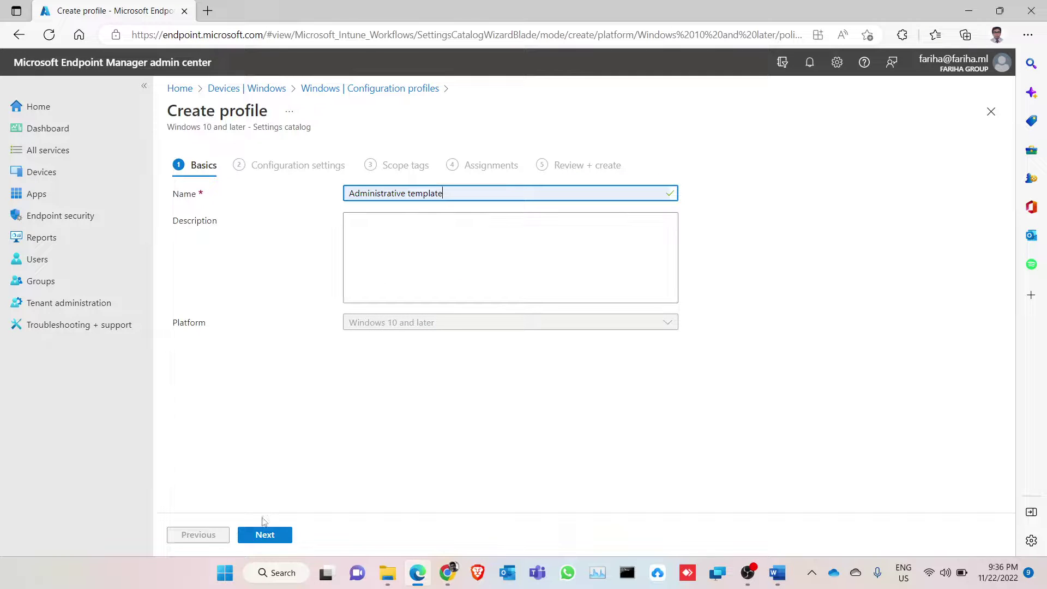
click(270, 536)
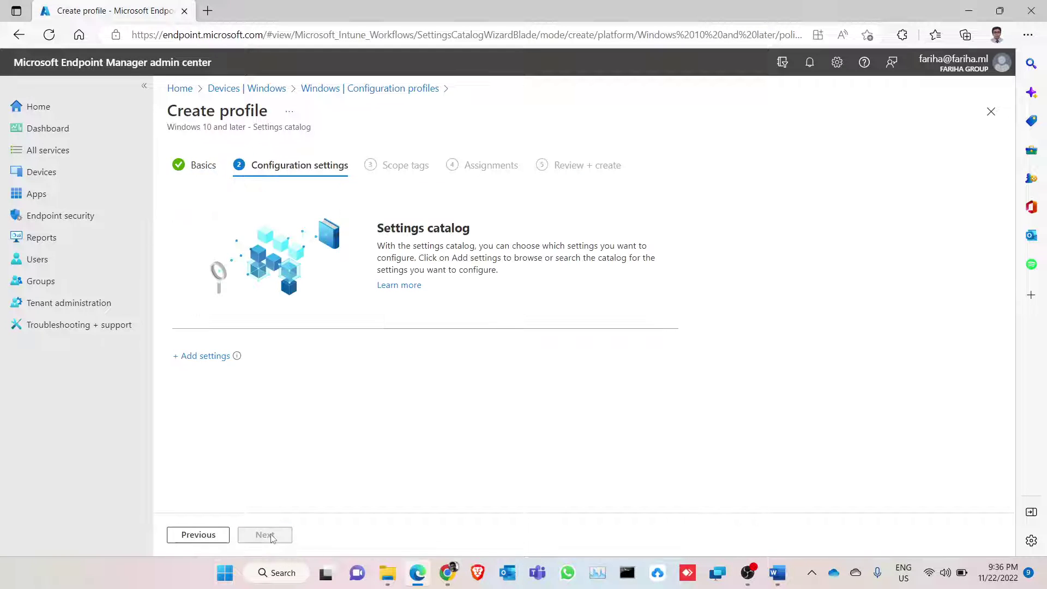
Step: Open the settings picker and expand the Administrative Templates category
click(206, 356)
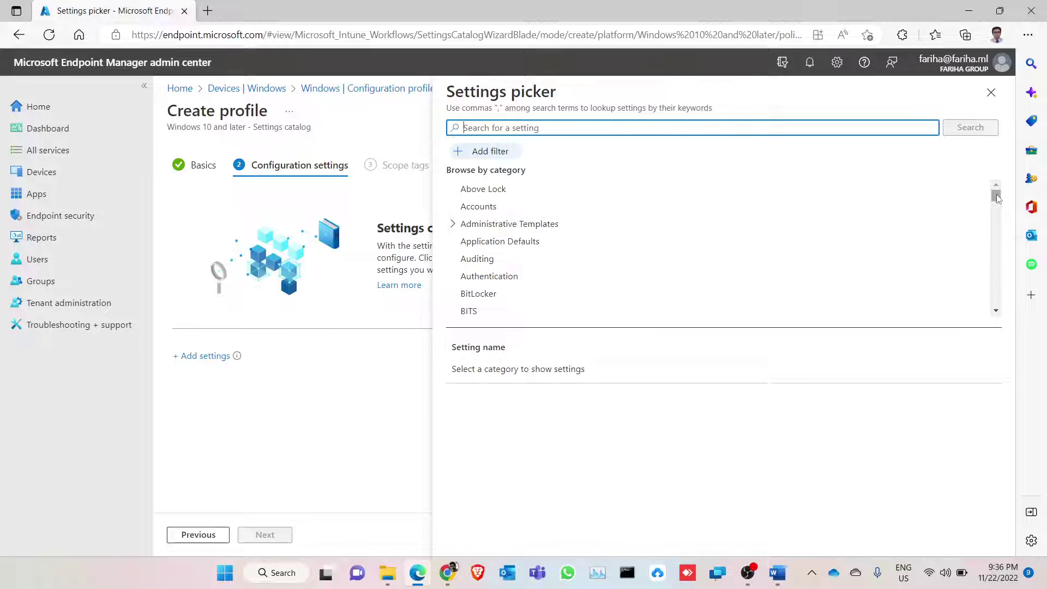
mouse_move(997, 199)
mouse_down()
mouse_move(996, 298)
mouse_move(996, 192)
mouse_up()
click(453, 224)
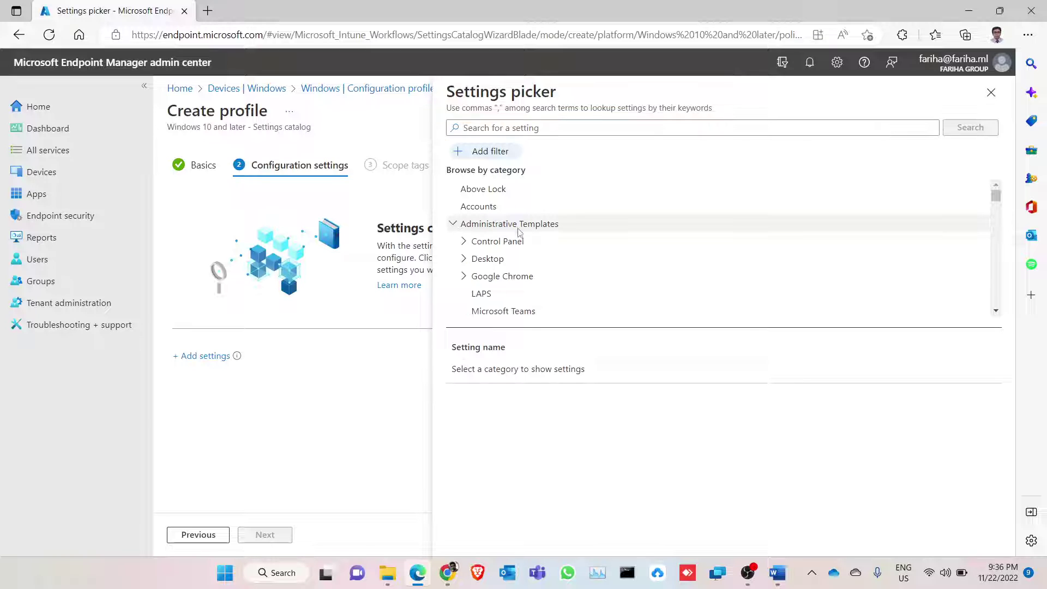
click(453, 224)
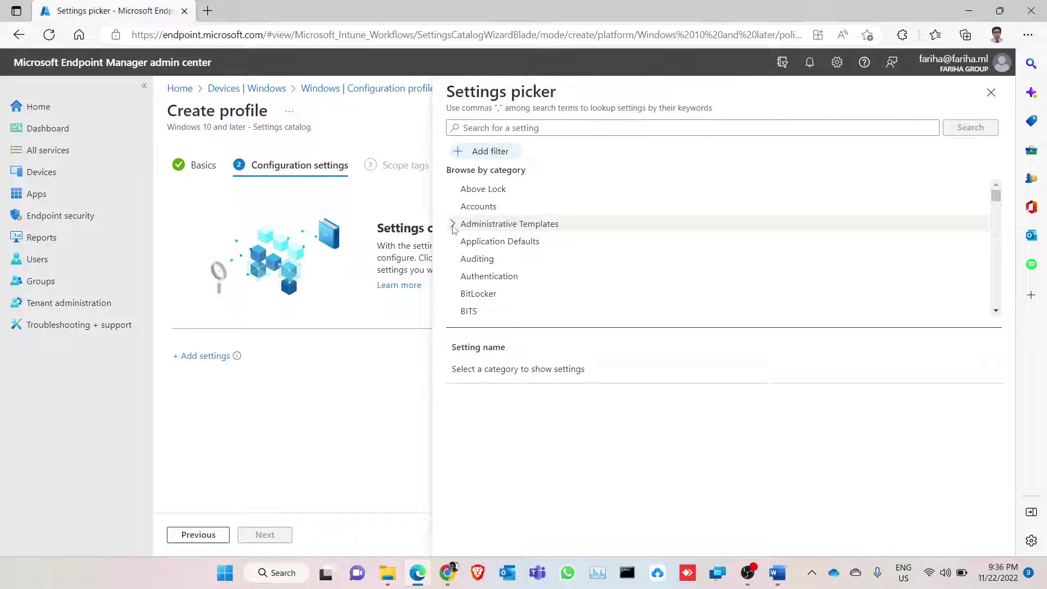
click(453, 225)
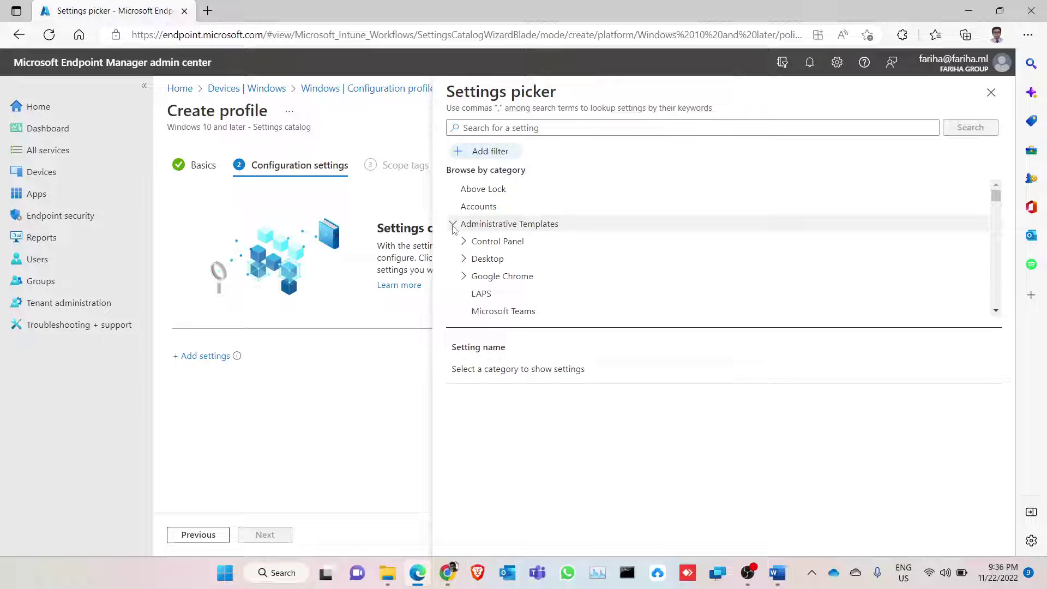
Step: Scroll through the category list, re-expand Administrative Templates and expand Control Panel
click(996, 312)
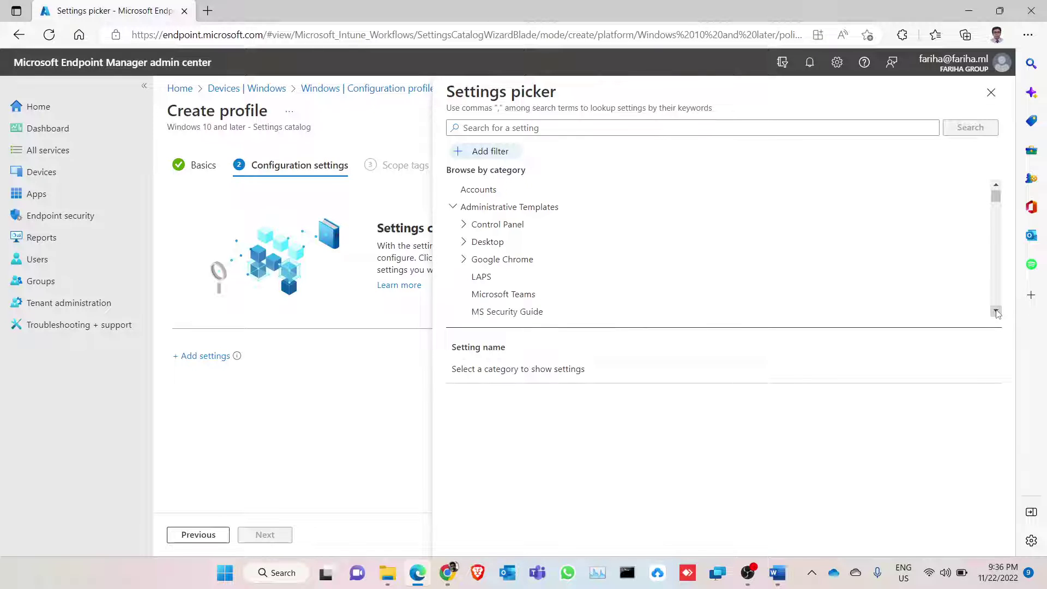
click(996, 312)
click(997, 312)
click(996, 311)
click(996, 311)
click(996, 312)
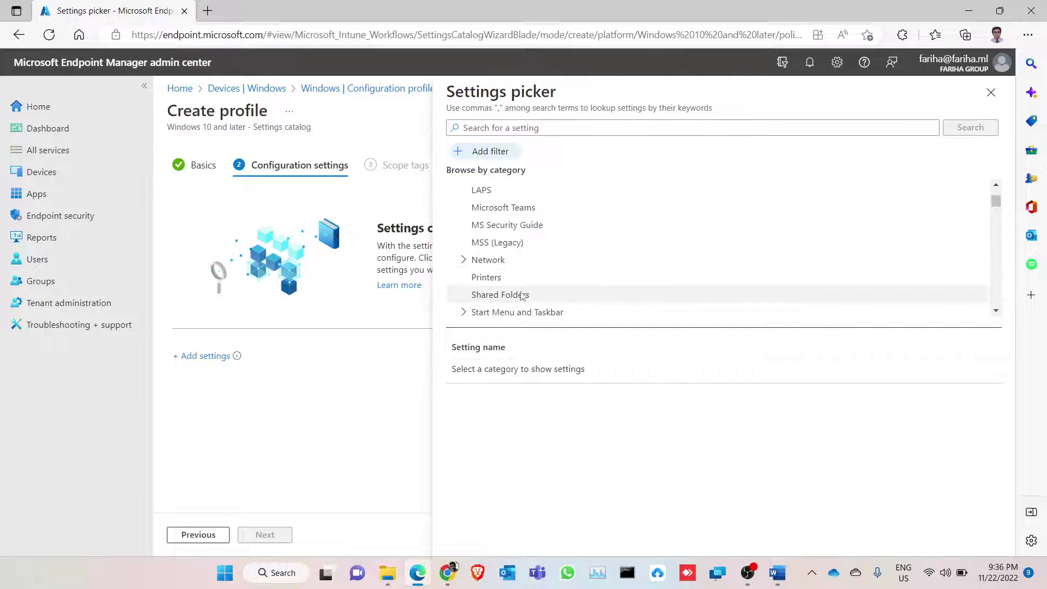
click(996, 311)
click(997, 311)
click(997, 311)
click(996, 311)
click(996, 311)
click(997, 311)
click(997, 311)
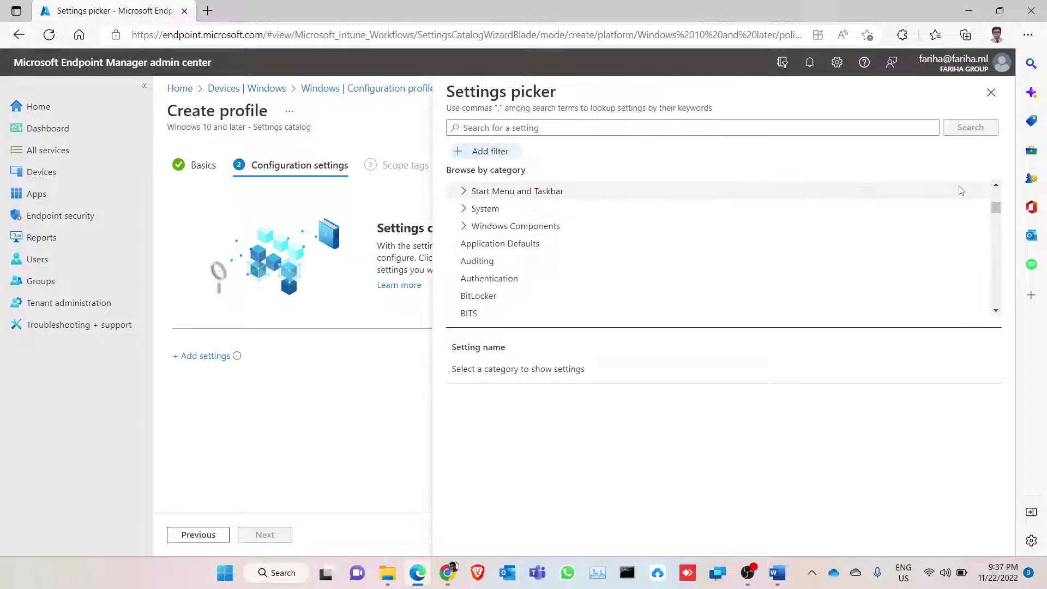
click(996, 185)
scroll(621, 229, up, 4)
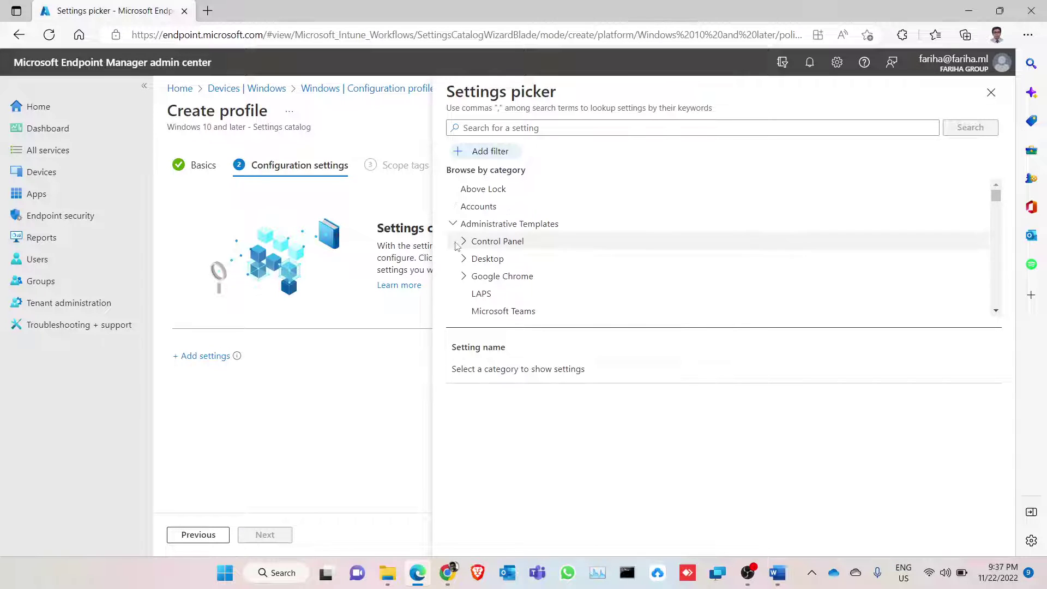
click(453, 224)
click(454, 225)
click(464, 242)
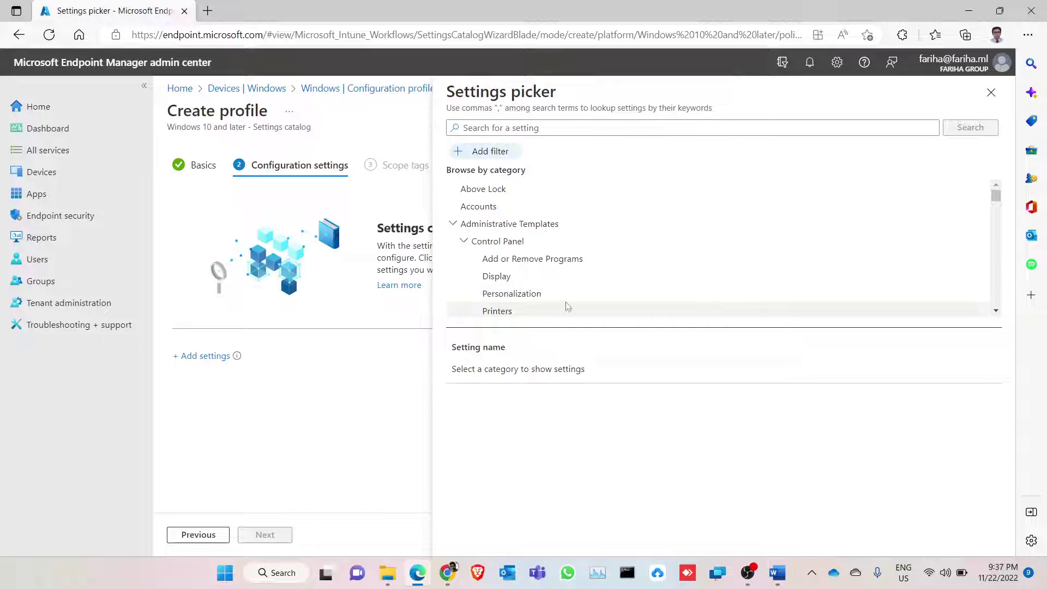
Step: Add 'Remove Add or Remove Programs (User)' from Control Panel > Add or Remove Programs
click(577, 266)
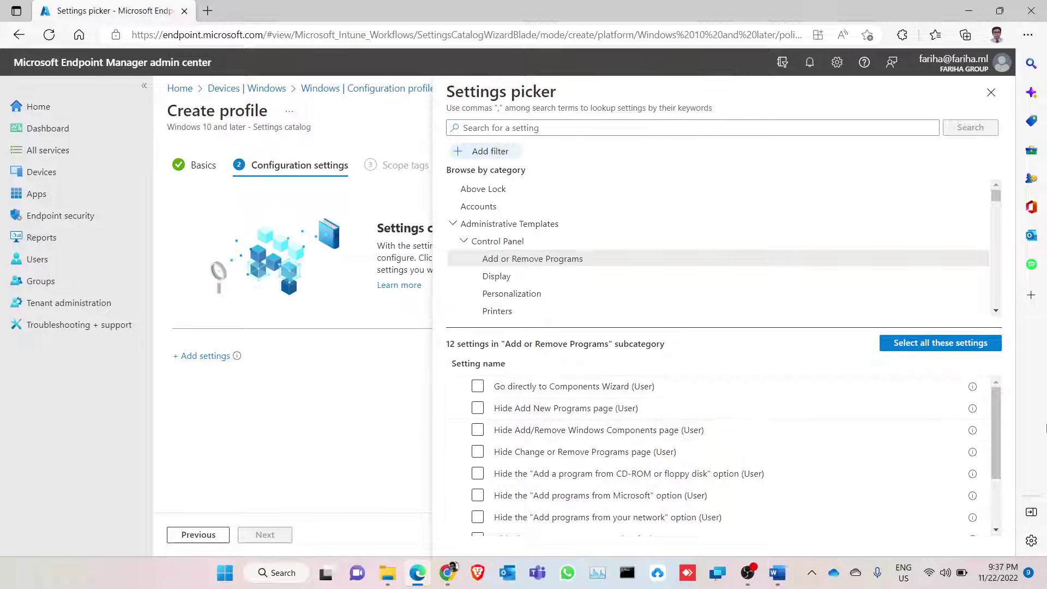
drag(1005, 431, 1003, 474)
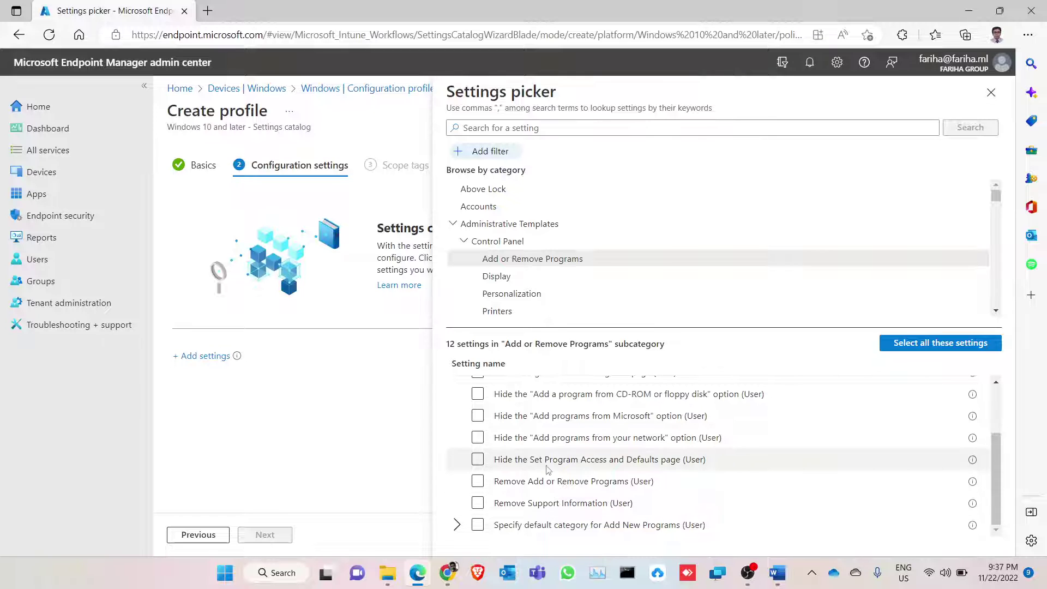
click(477, 482)
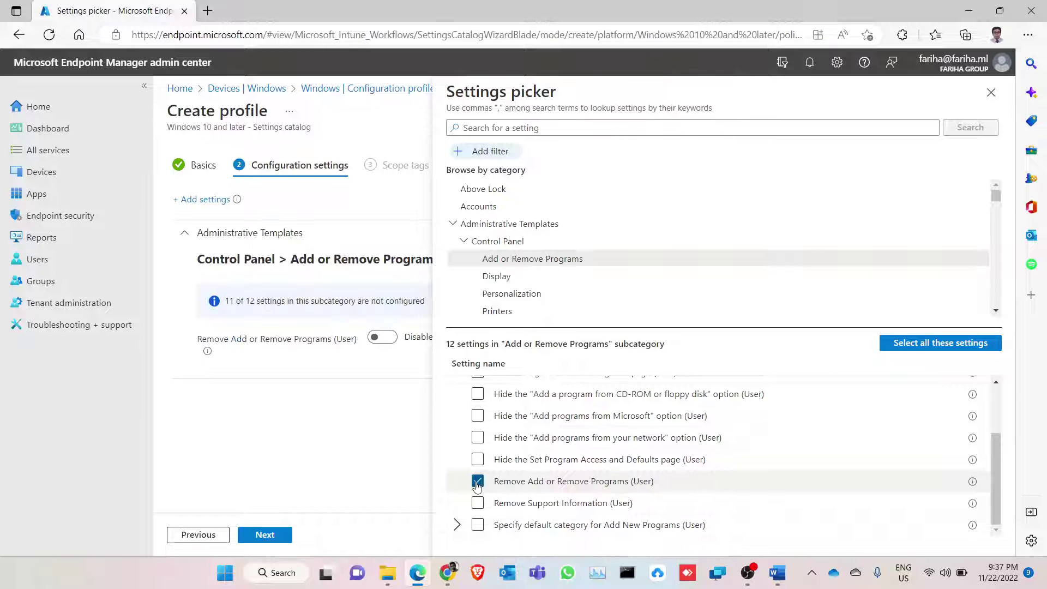
click(457, 525)
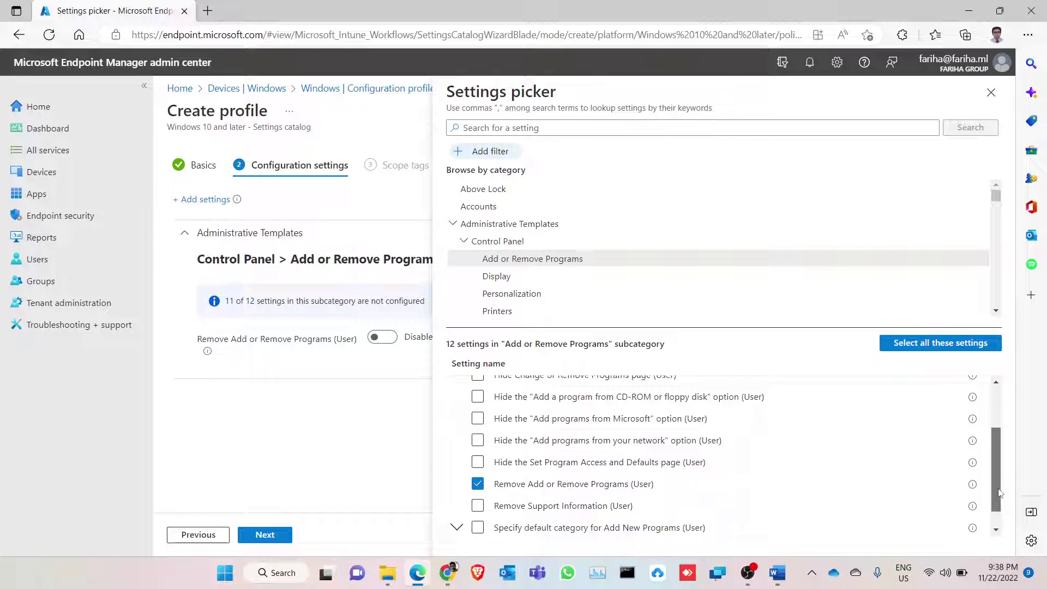
Step: Add 'Hide Settings tab (User)' from Control Panel > Display
drag(1000, 493, 1000, 505)
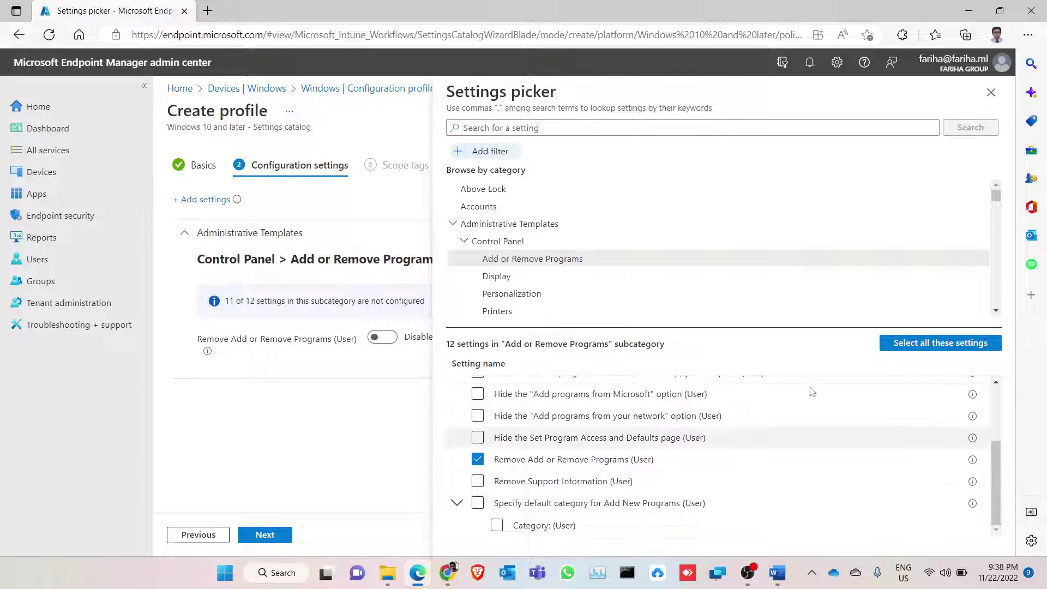
click(498, 276)
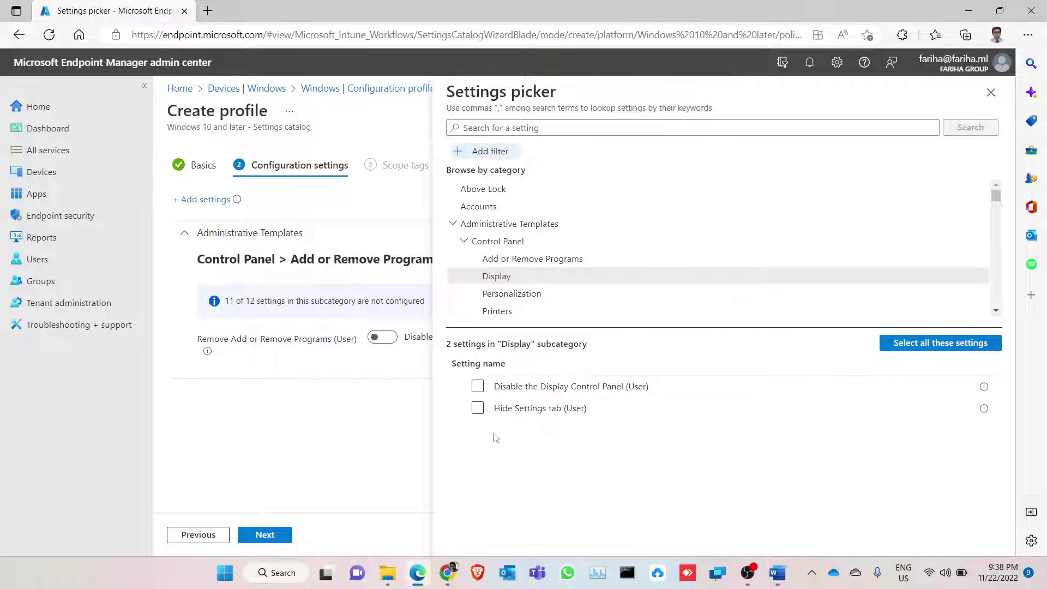
click(487, 412)
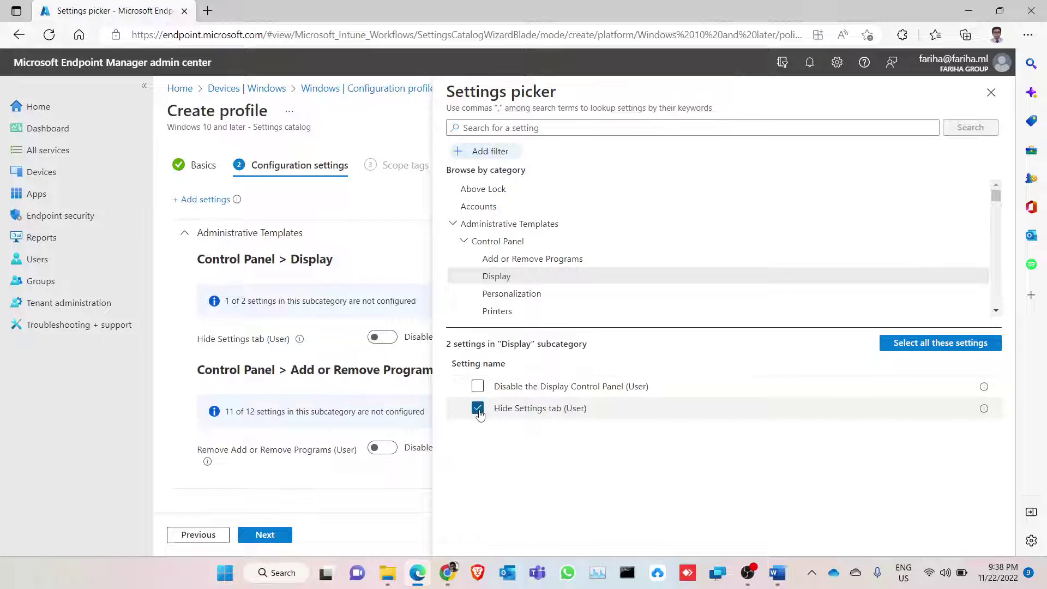
Step: Add 'Do not display the lock screen' from Control Panel > Personalization
click(550, 299)
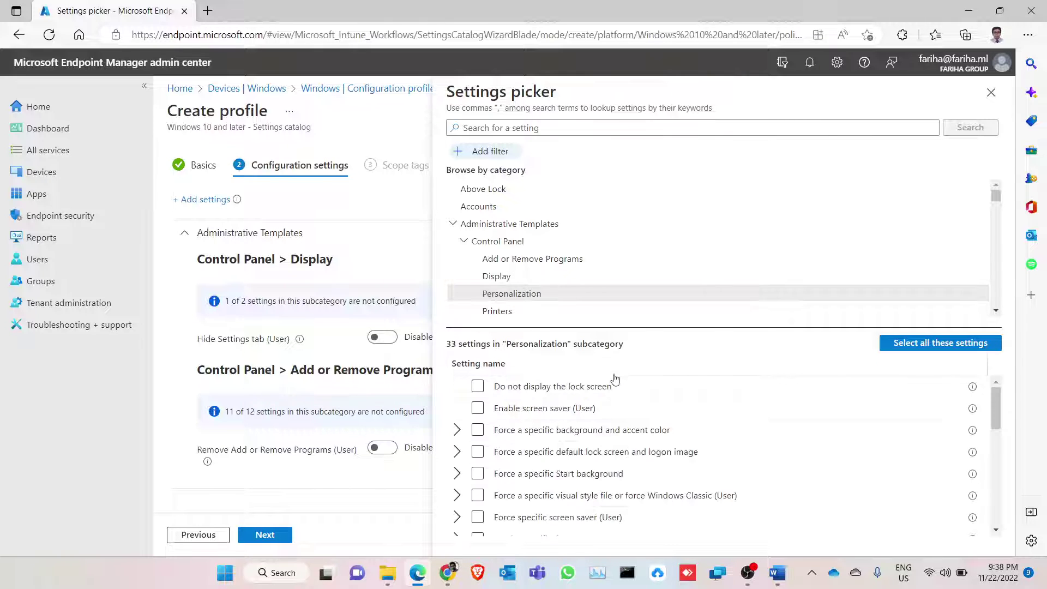
mouse_move(995, 405)
mouse_down()
mouse_move(996, 417)
mouse_move(997, 408)
mouse_up()
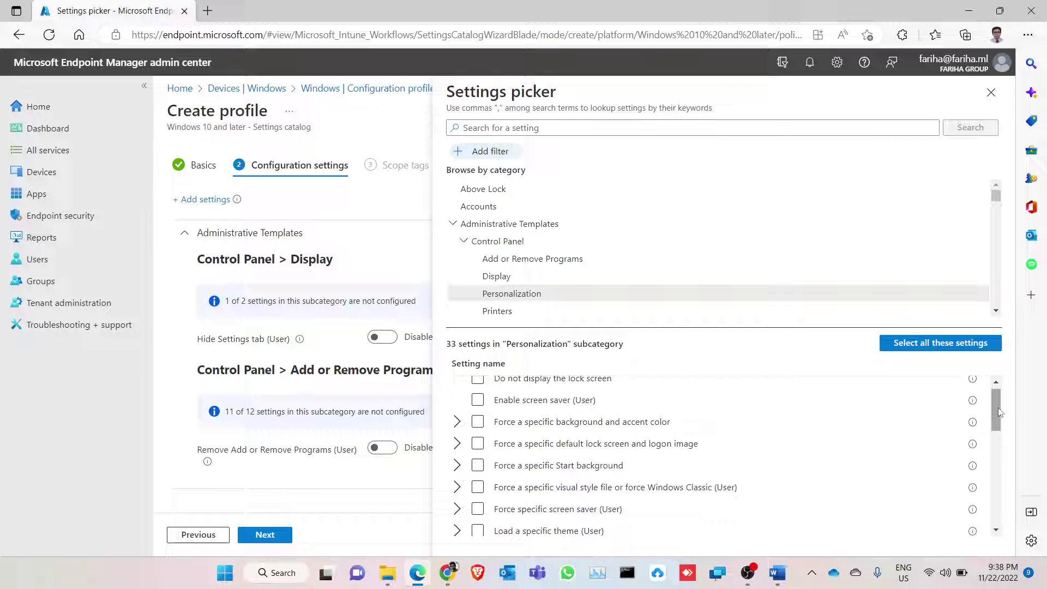
drag(1000, 413, 999, 405)
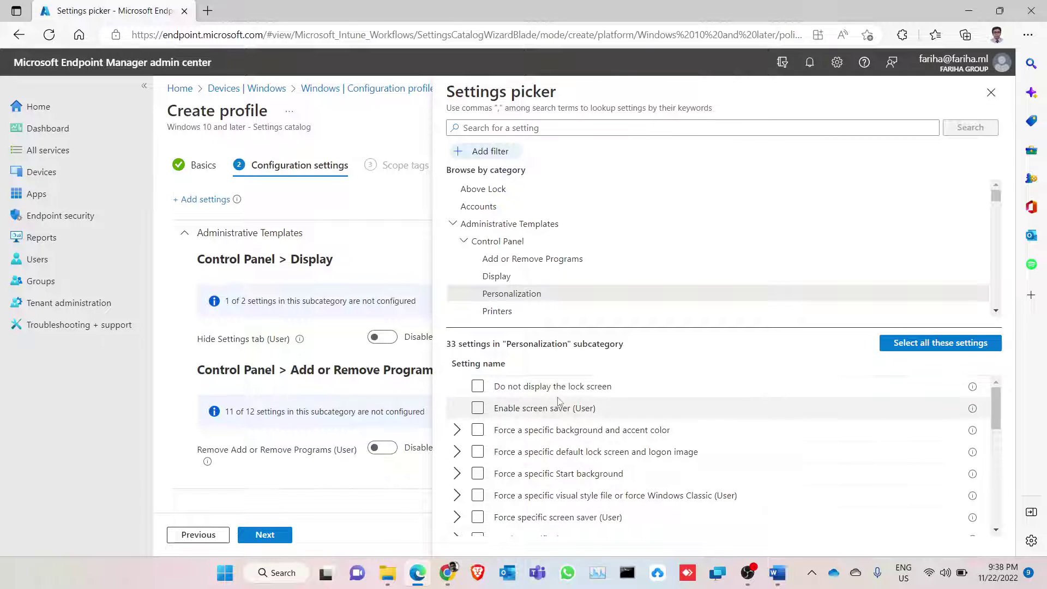
click(478, 387)
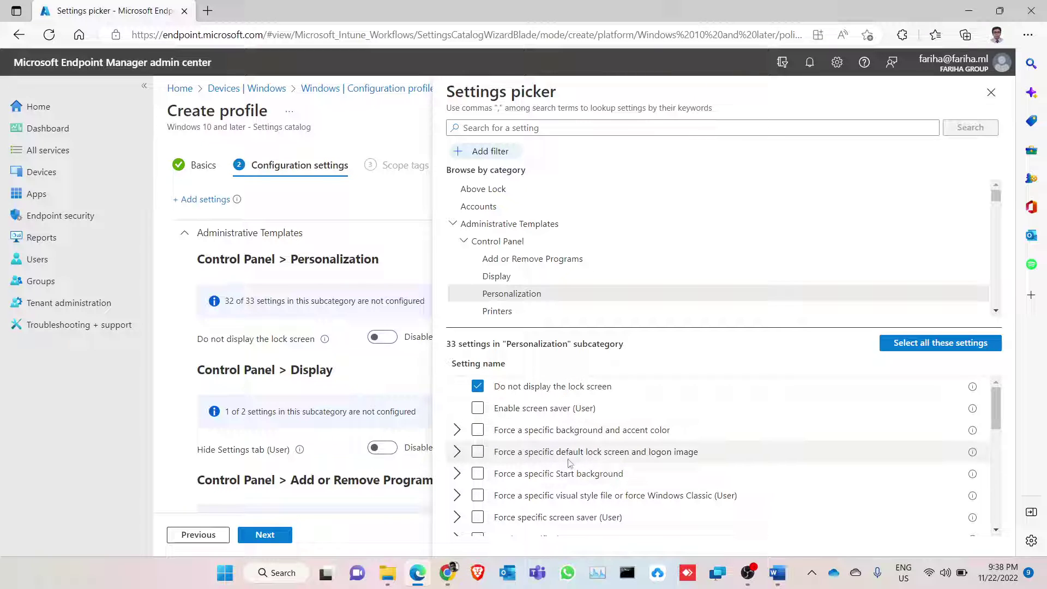
click(457, 453)
click(457, 452)
Step: Add 'Screen saver timeout (User)' from Personalization to the profile
drag(996, 416, 1003, 521)
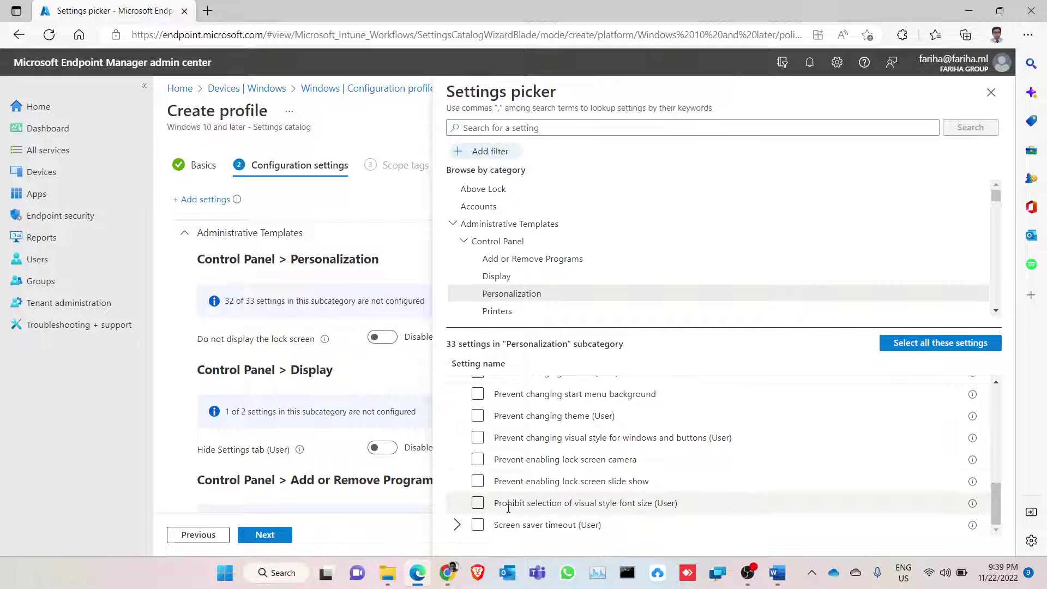
click(477, 525)
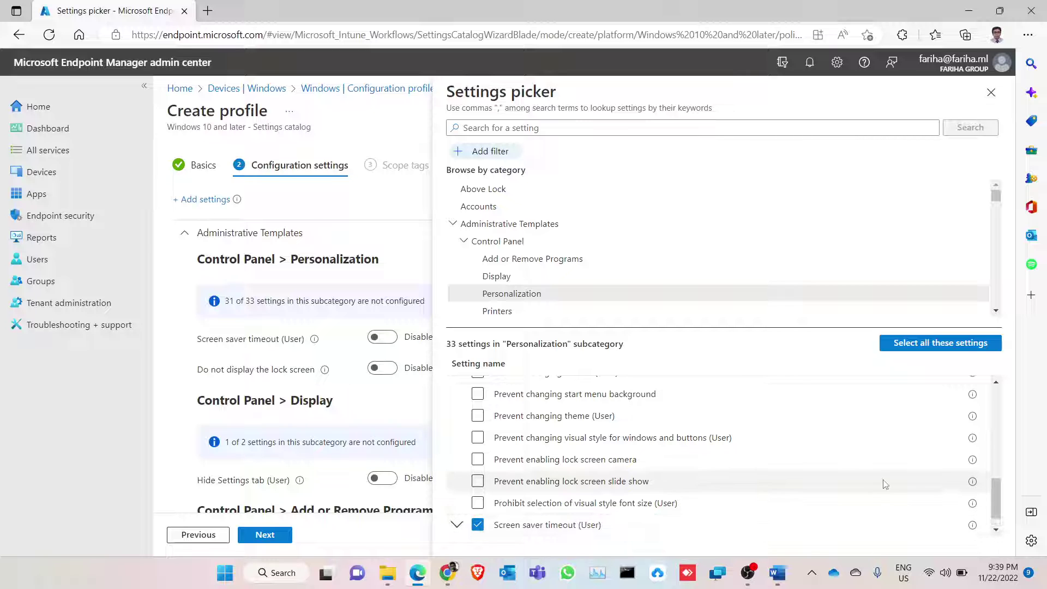
click(996, 529)
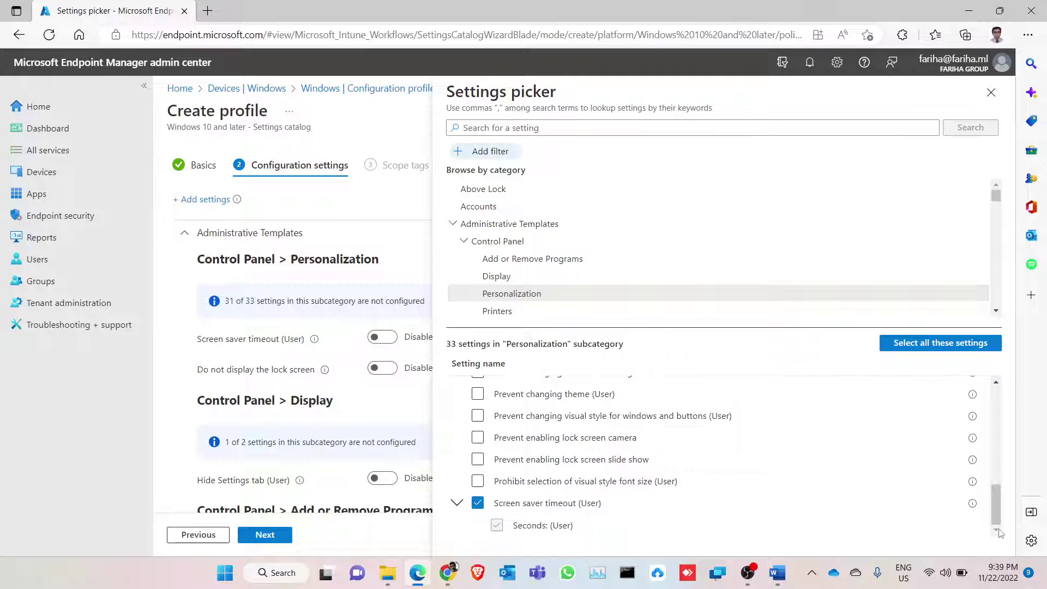
click(610, 309)
Step: Browse the Programs, Regional and Language Options, and User Accounts settings
scroll(982, 314, down, 3)
scroll(992, 446, up, 3)
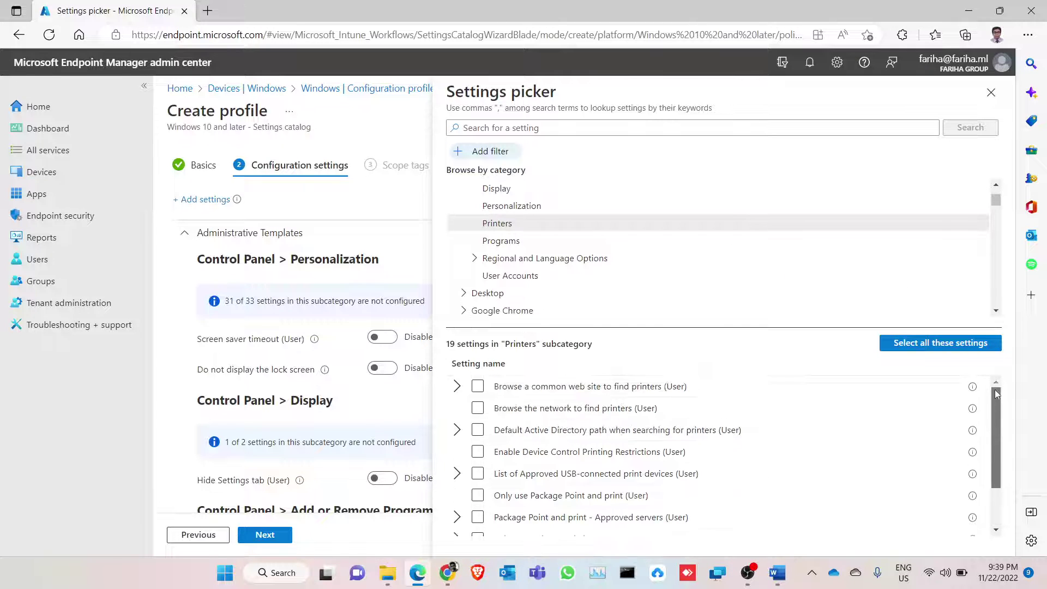
click(500, 241)
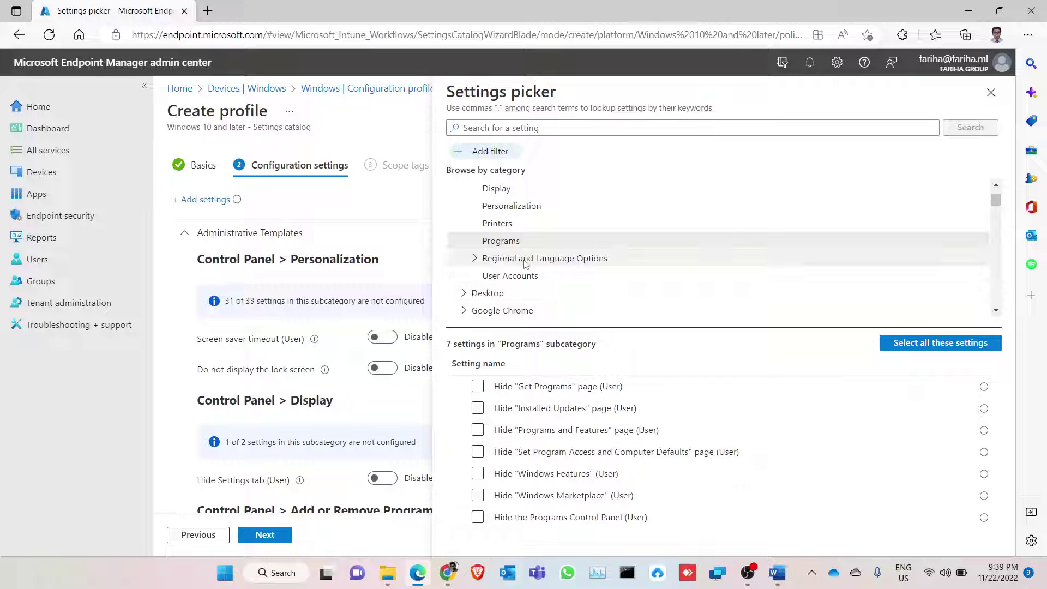
click(500, 259)
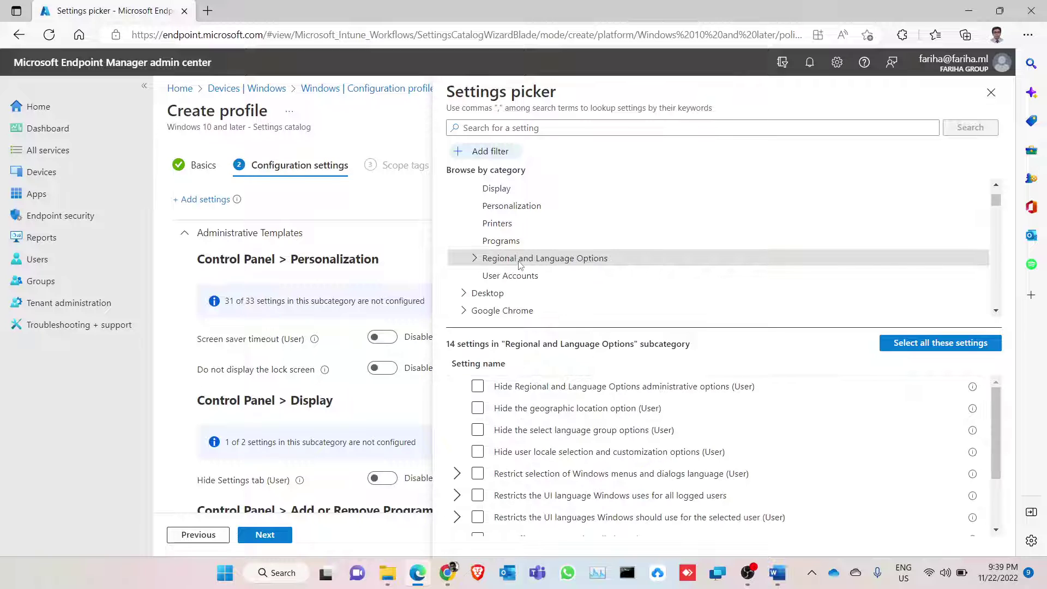
click(473, 257)
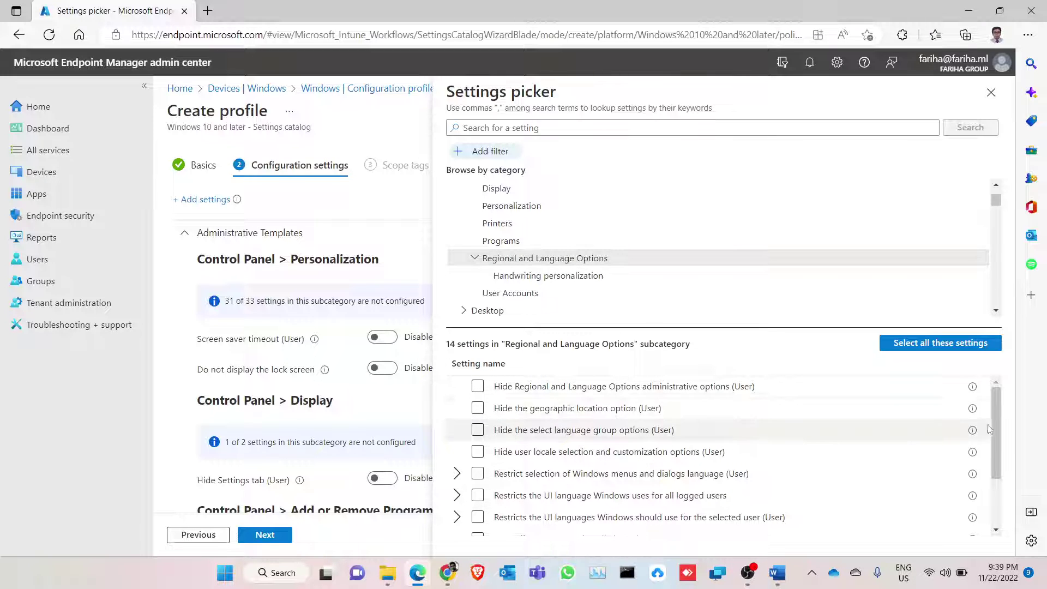
mouse_move(994, 425)
mouse_down()
mouse_move(993, 482)
mouse_move(994, 411)
mouse_up()
click(510, 294)
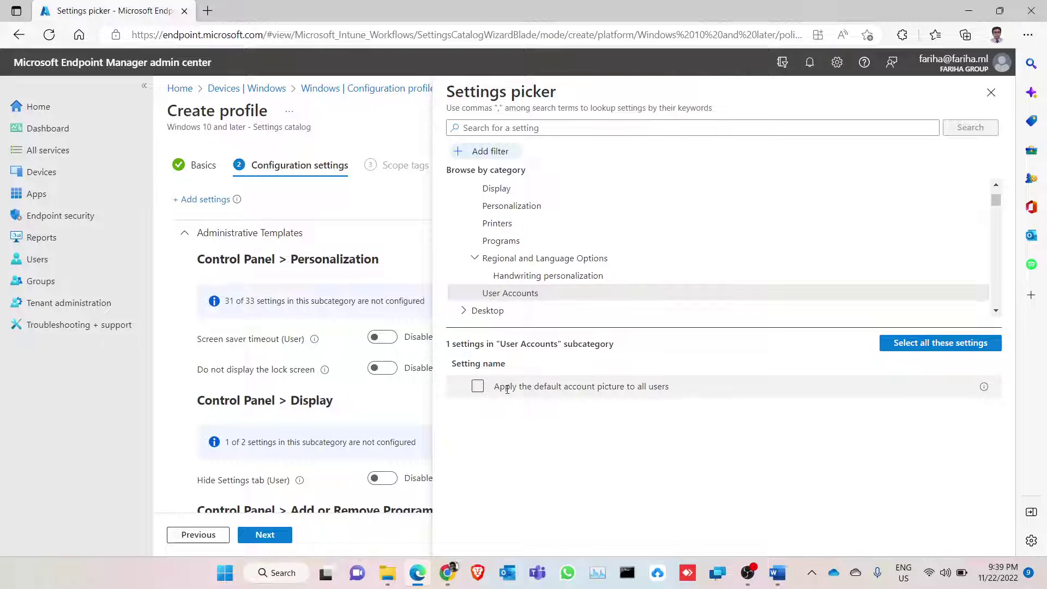
Step: Browse Desktop and Google Chrome, then list the three Microsoft Teams settings
click(465, 312)
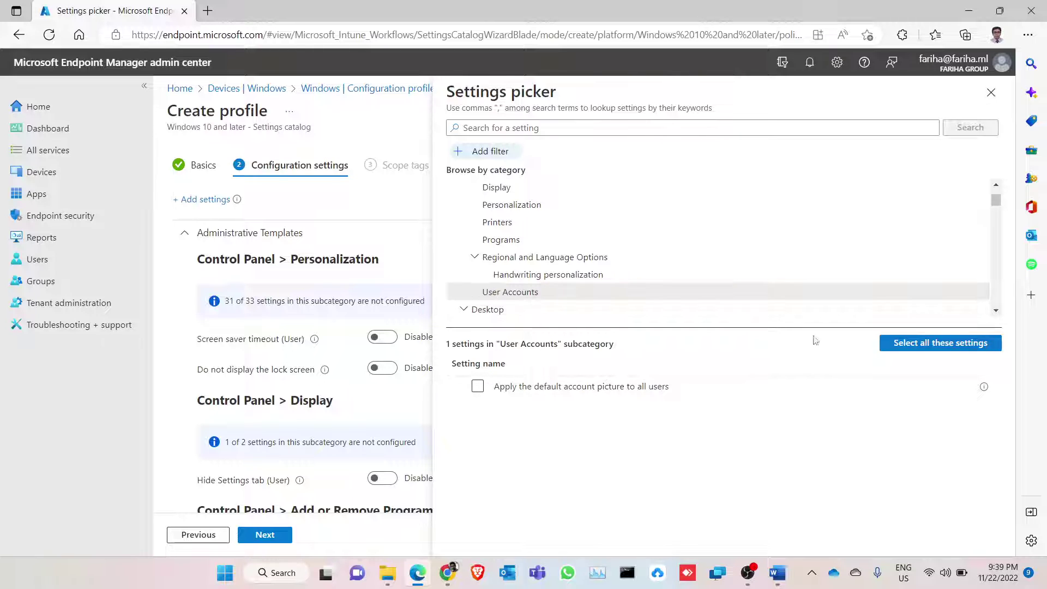
drag(997, 313, 996, 313)
click(518, 224)
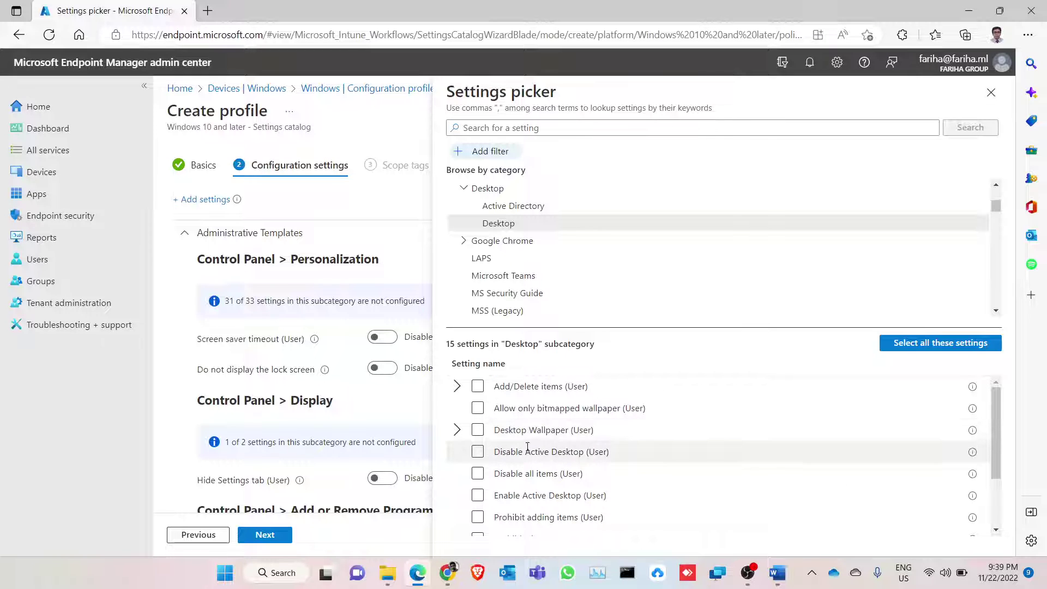
drag(991, 432, 996, 476)
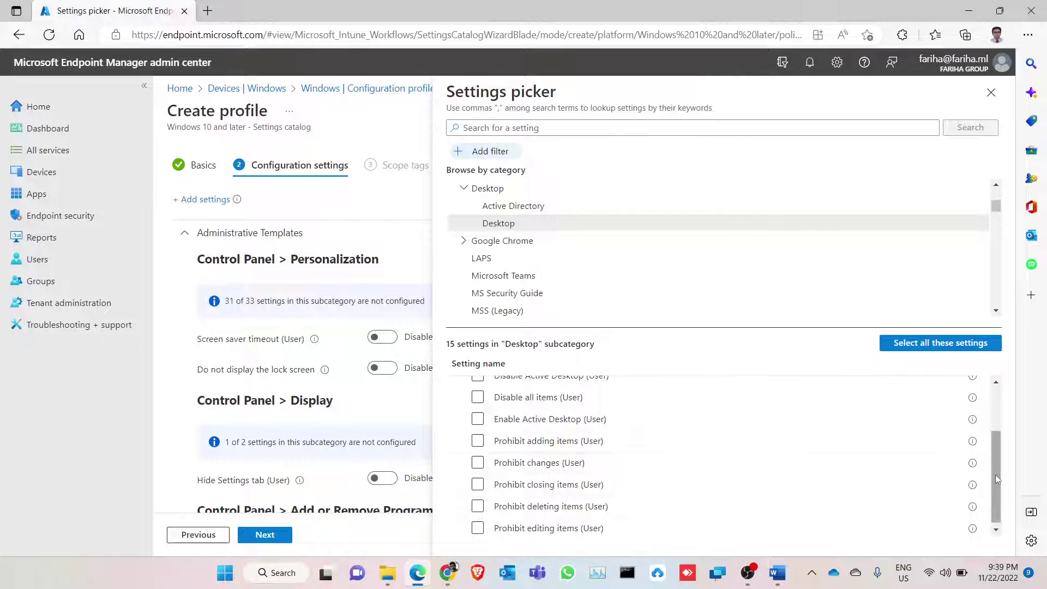
drag(995, 474, 995, 476)
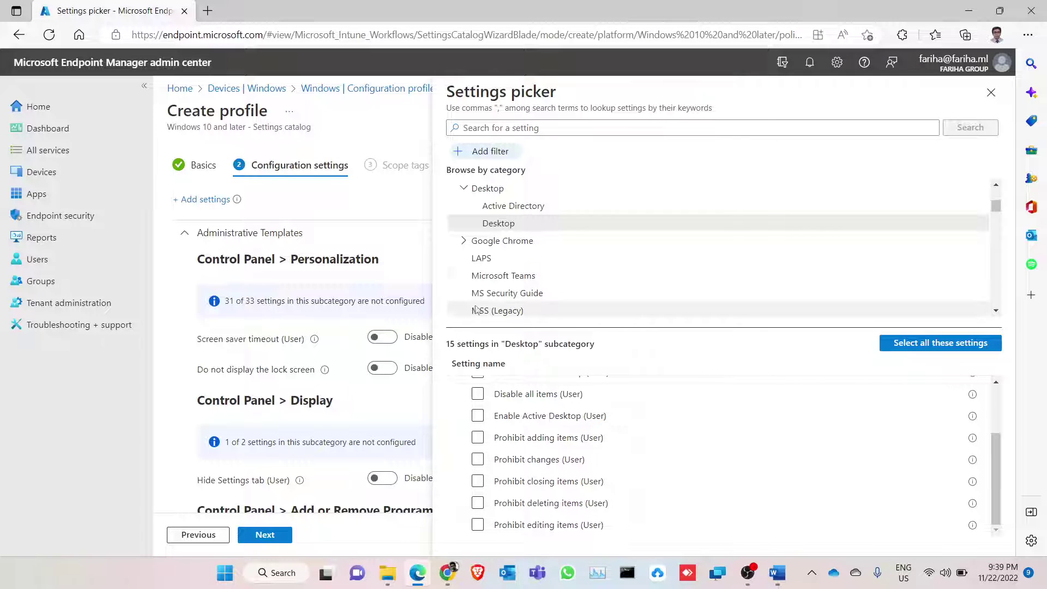
click(465, 241)
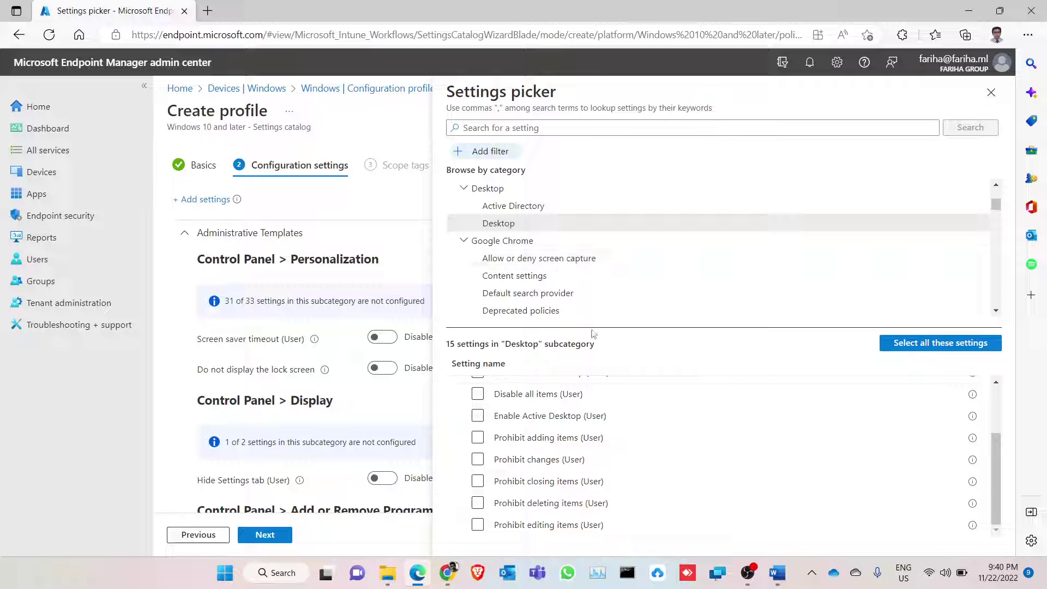
scroll(1000, 313, down, 5)
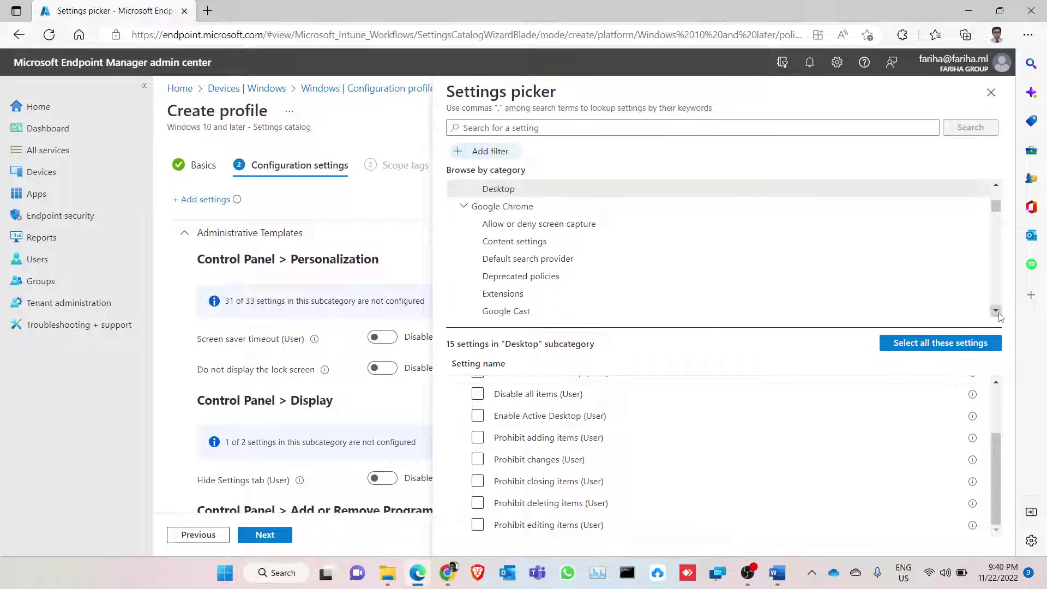
scroll(999, 315, down, 2)
scroll(999, 312, down, 6)
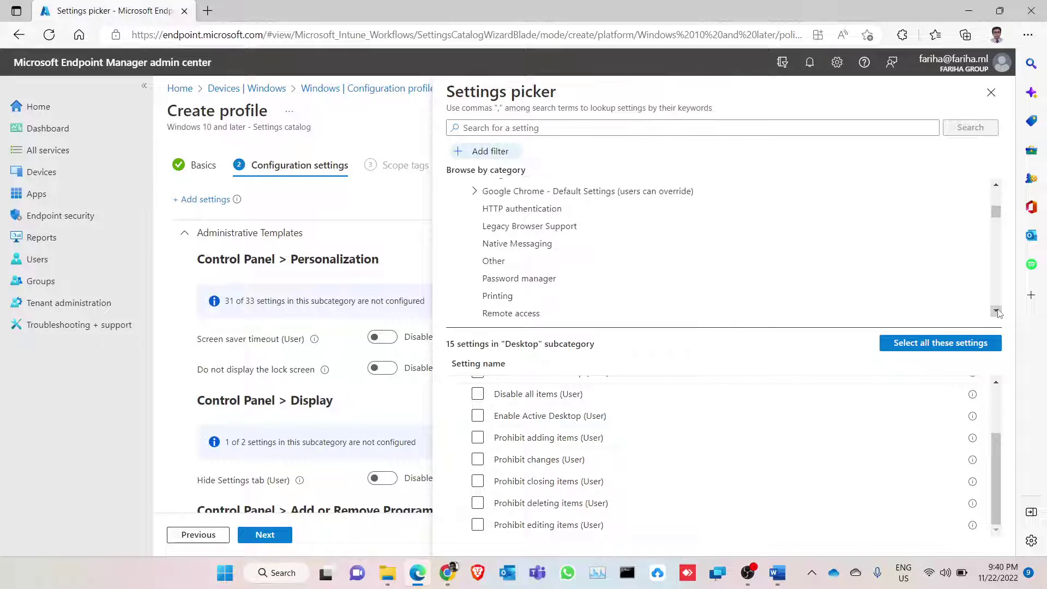
scroll(1000, 312, down, 5)
scroll(1000, 312, down, 1)
click(614, 213)
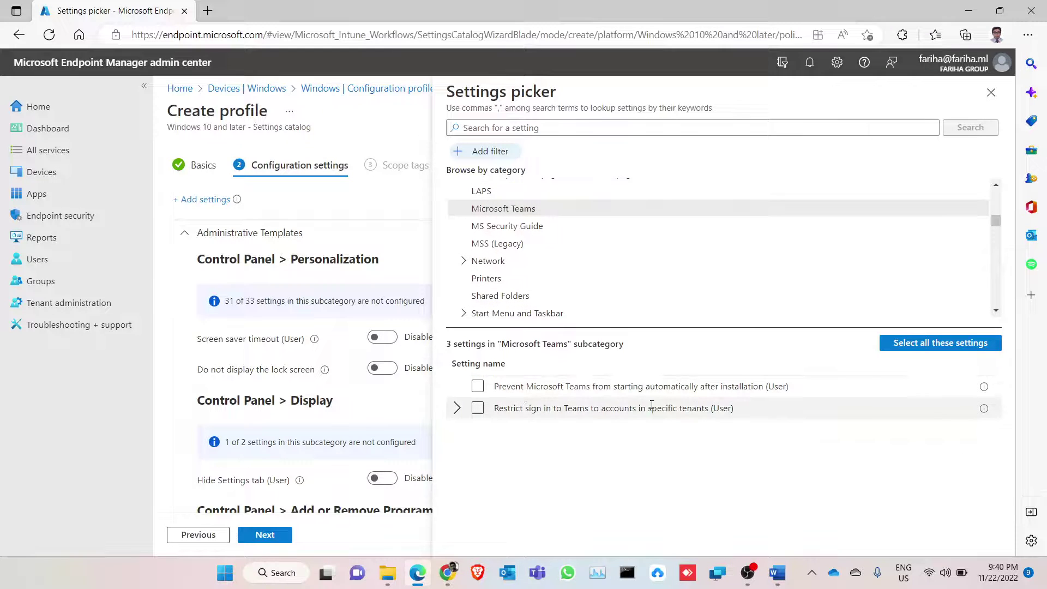
Step: Add 'Prevent Microsoft Teams from starting automatically after installation (User)' to the profile
click(482, 389)
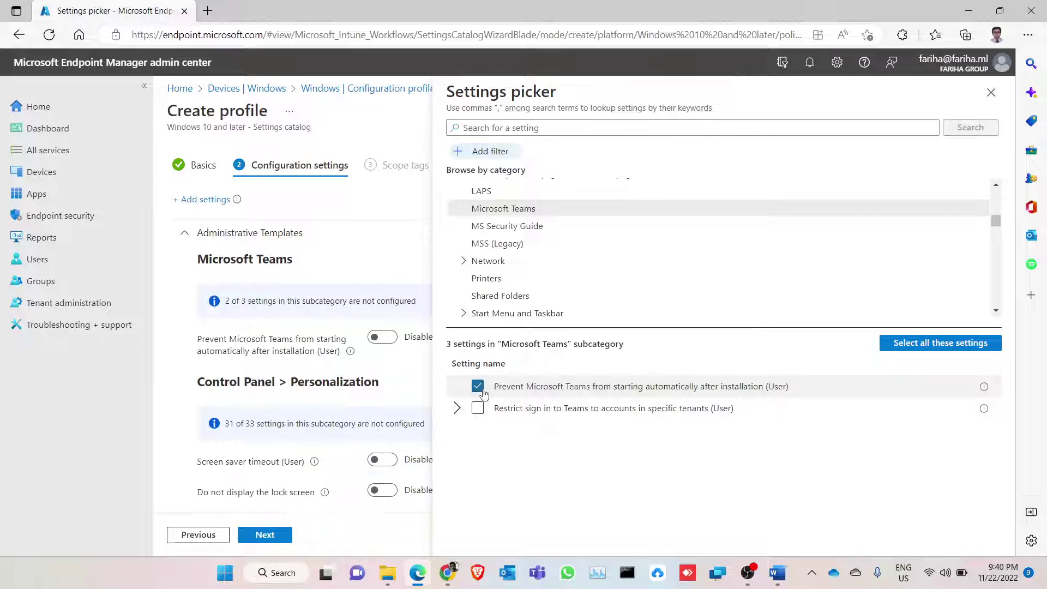
click(523, 227)
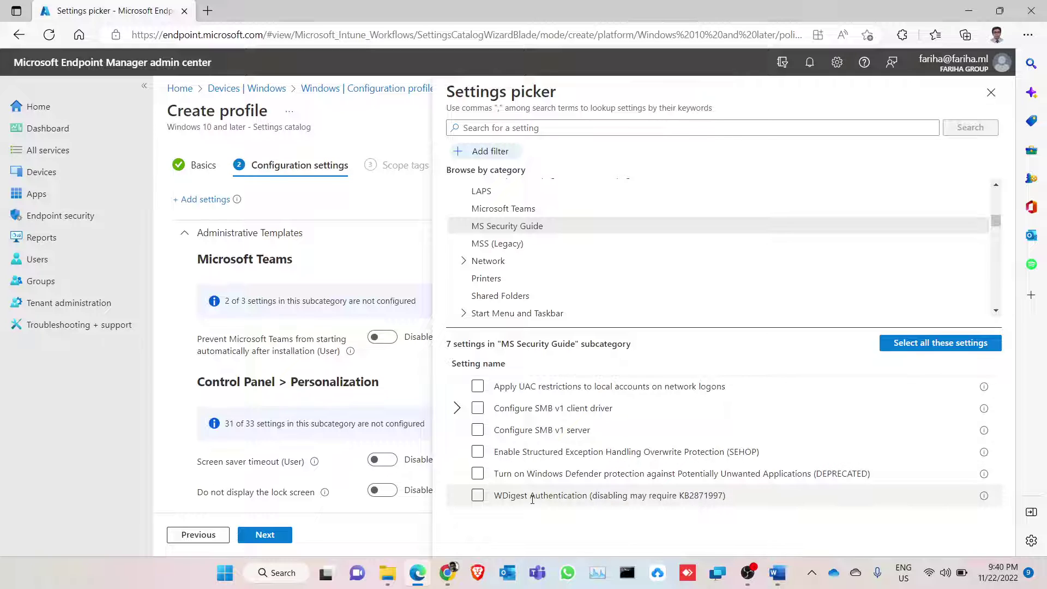
click(513, 247)
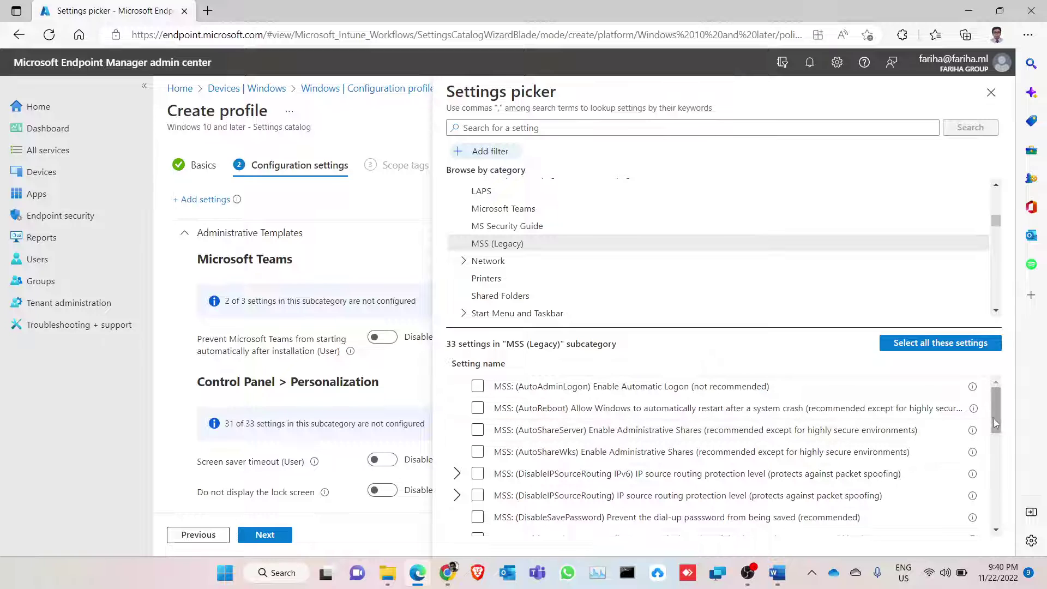
Step: Expand Network and scroll the category tree down toward Start Menu and Taskbar
drag(998, 422, 996, 518)
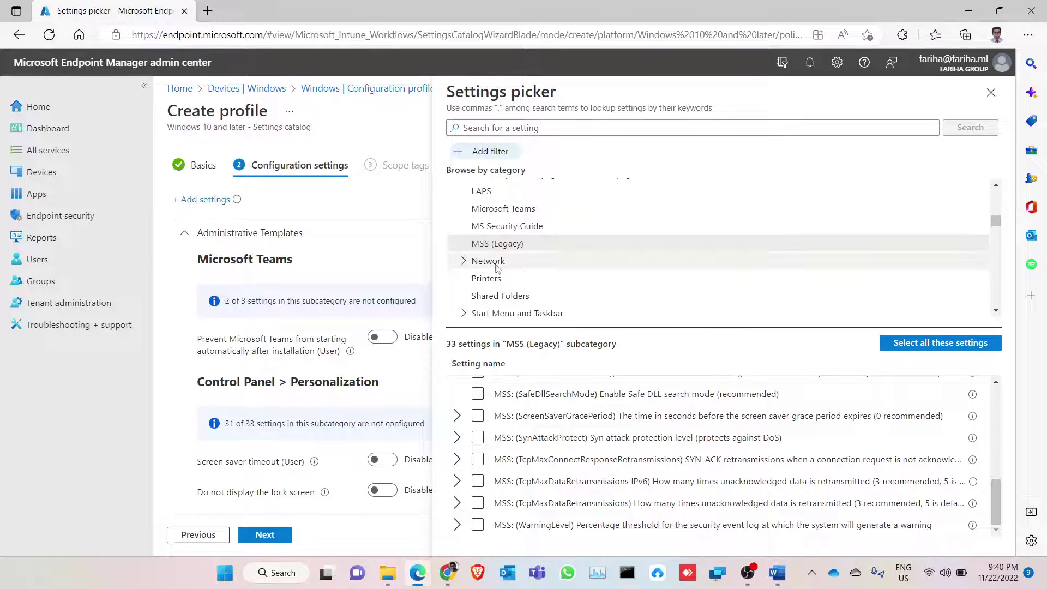
click(466, 263)
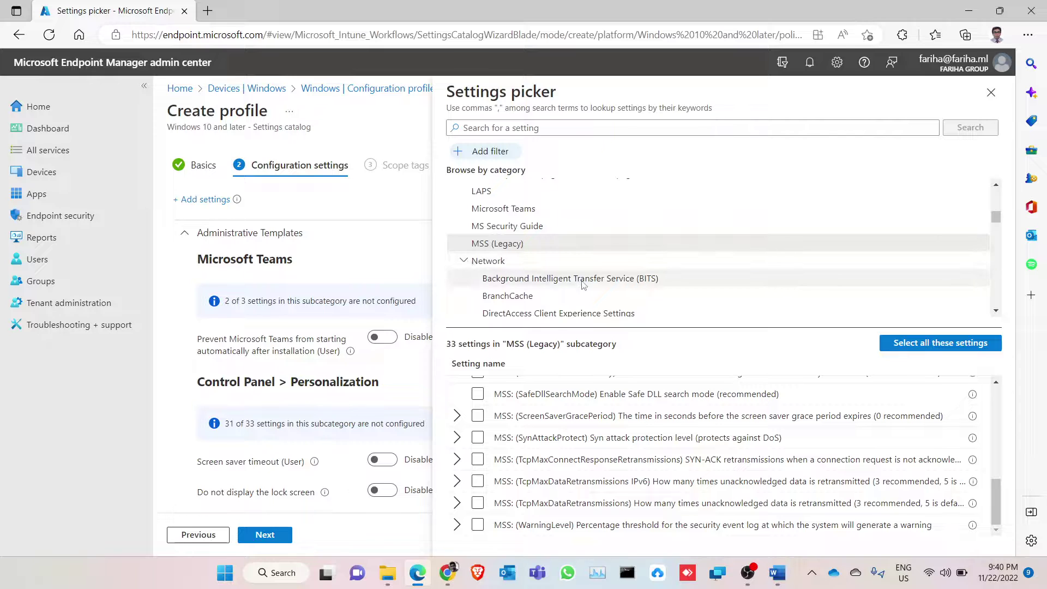
scroll(963, 293, down, 1)
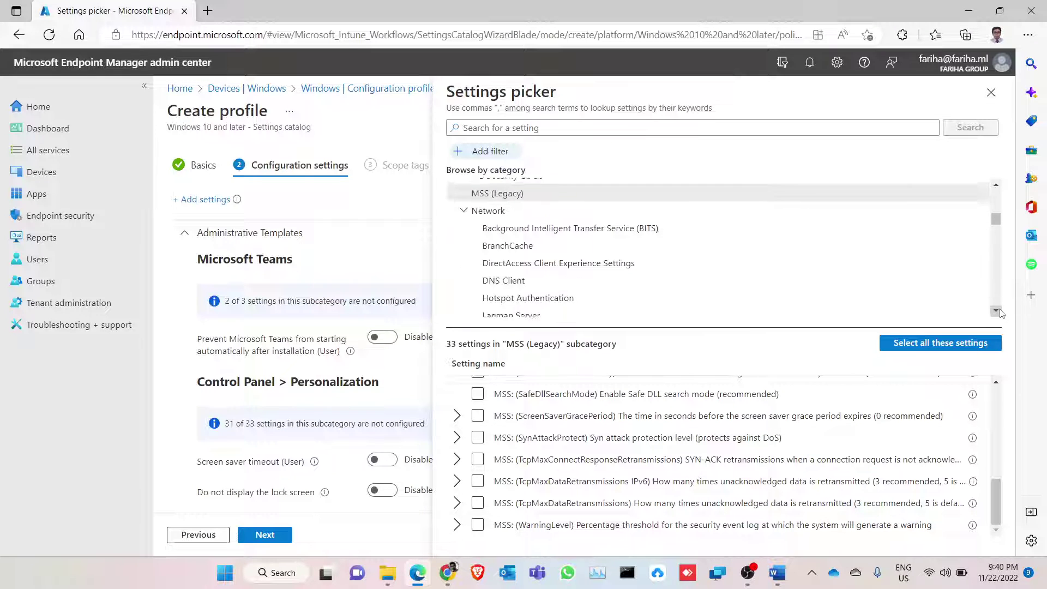
scroll(1001, 312, down, 1)
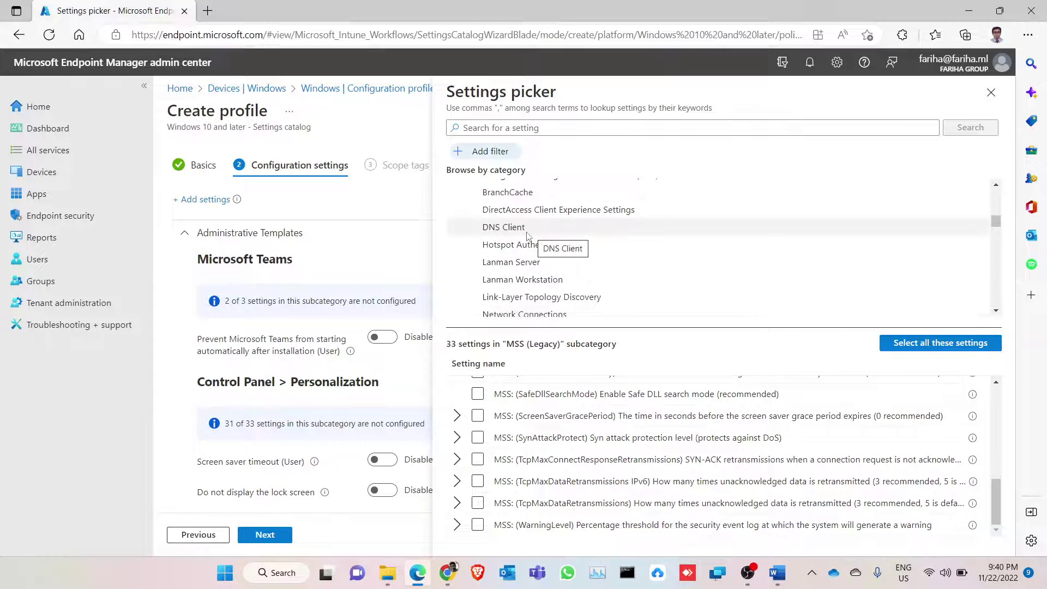
scroll(995, 313, down, 3)
scroll(998, 315, down, 4)
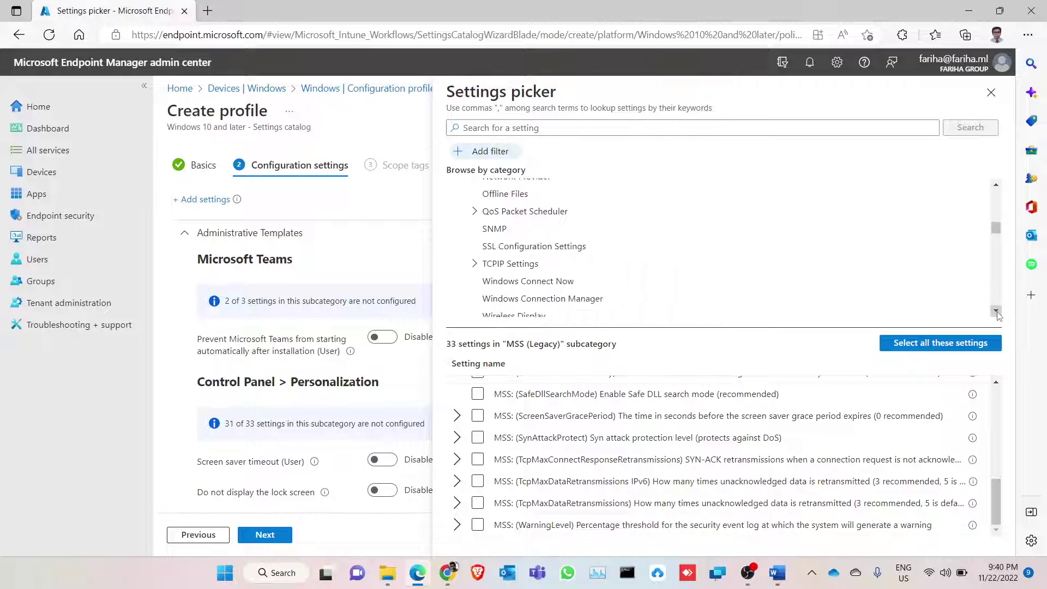
scroll(998, 315, down, 3)
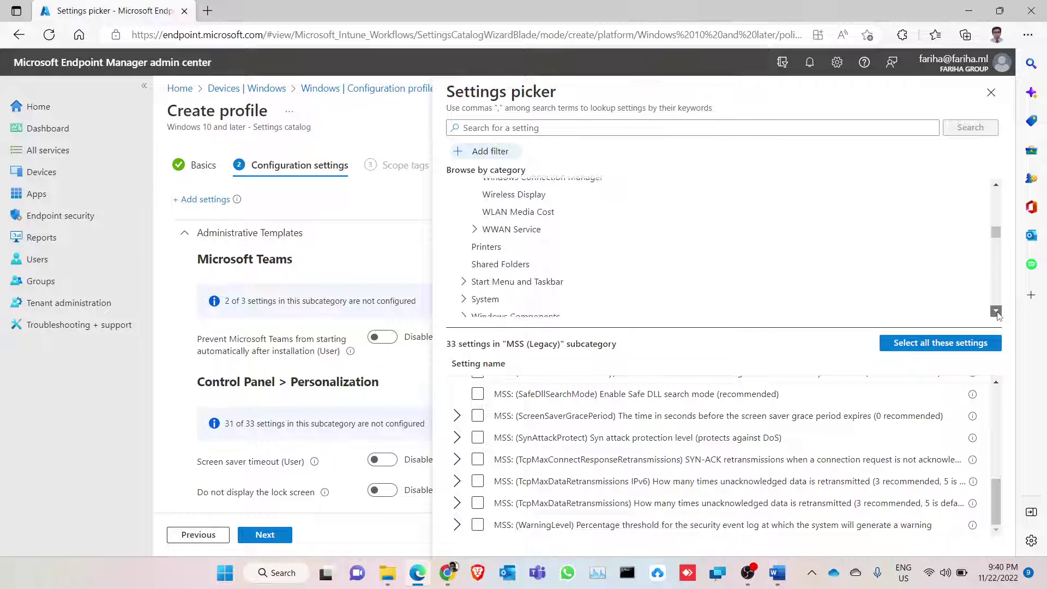
Step: In Start Menu and Taskbar > Notifications, add then remove 'Turn off toast notifications (User)'
click(465, 265)
click(530, 281)
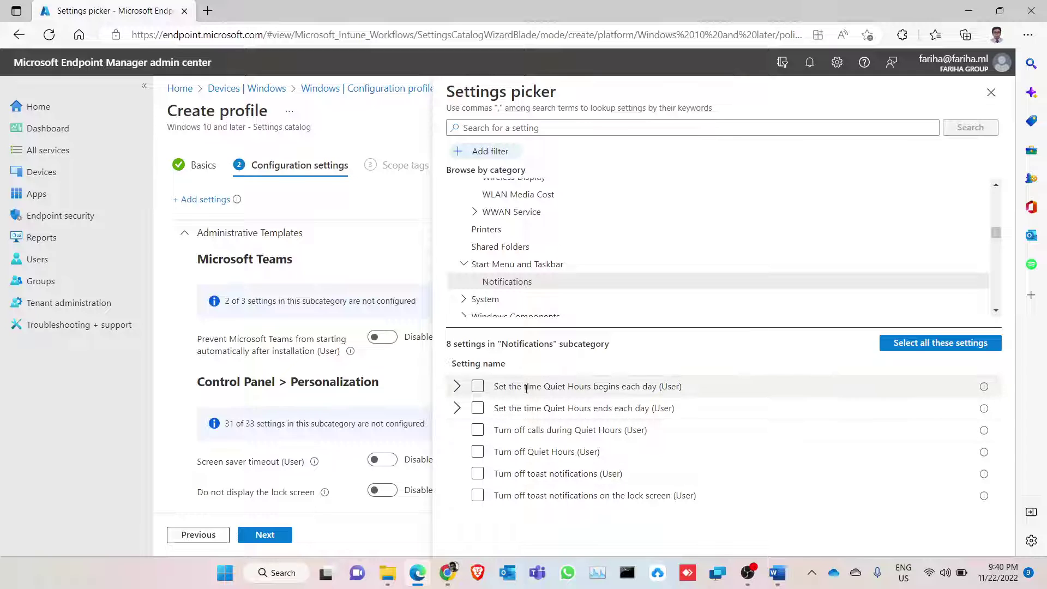
click(478, 474)
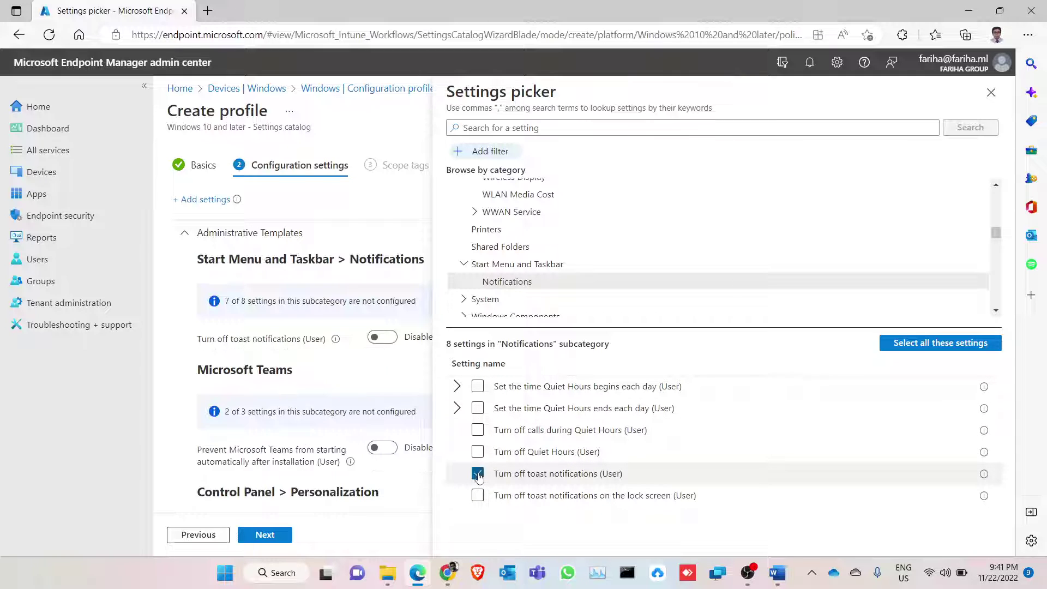
click(478, 474)
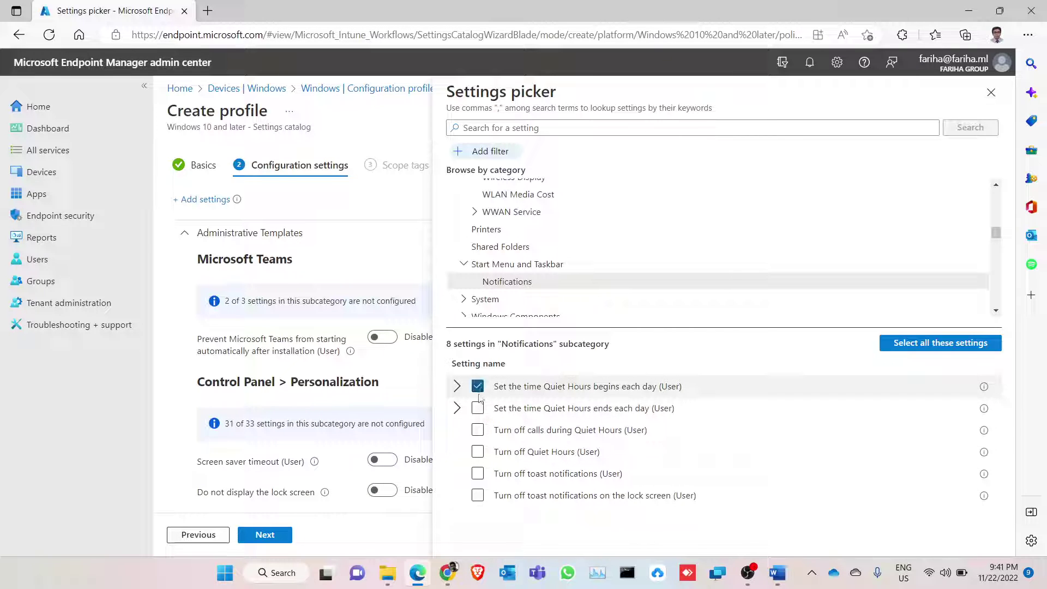
Step: List the 37 System category settings and scroll down the category tree
click(502, 304)
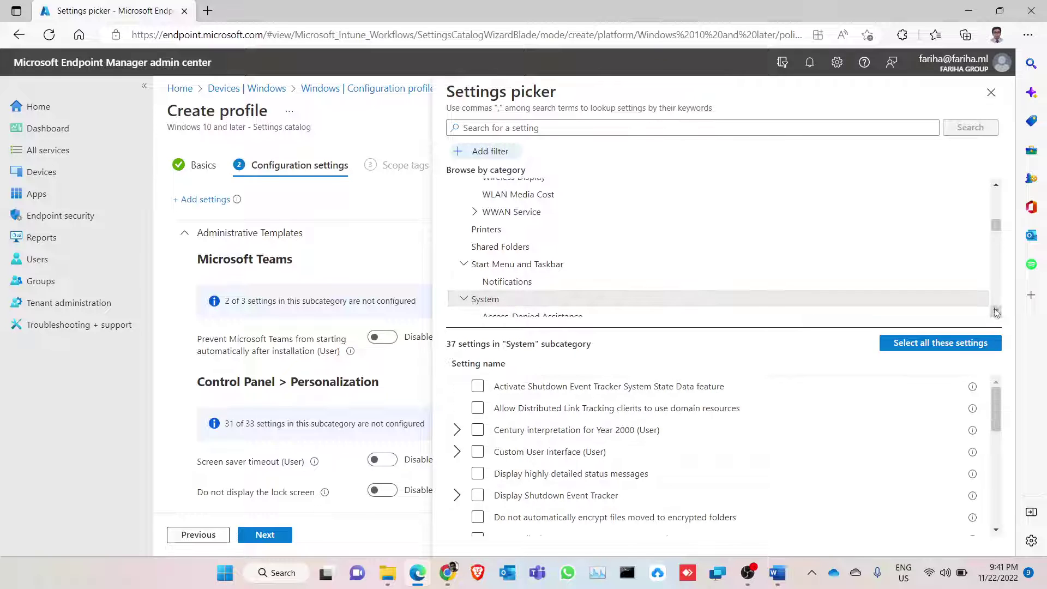
drag(995, 312, 996, 312)
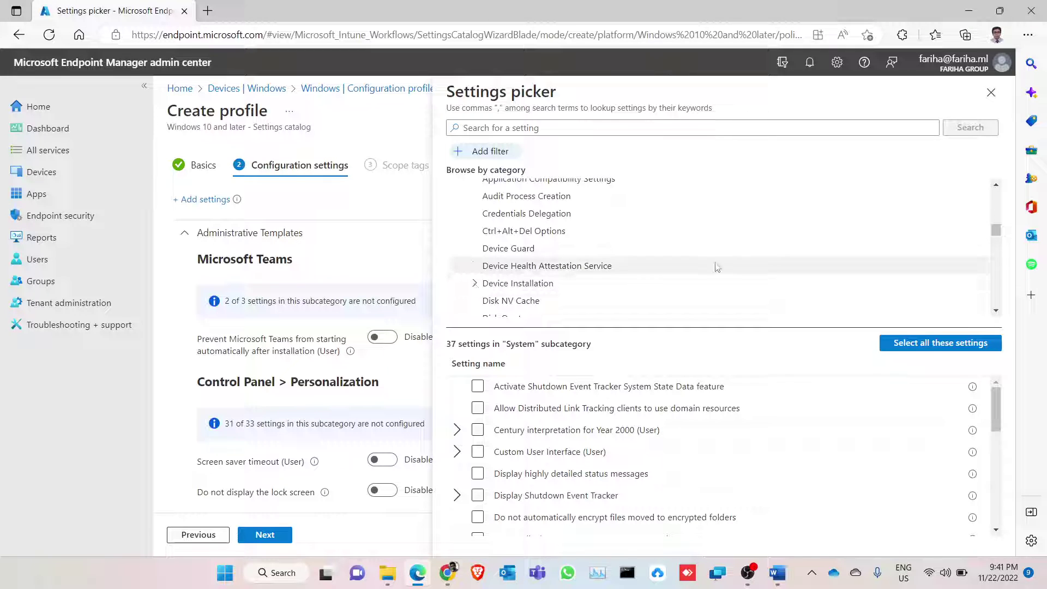
drag(995, 313, 996, 312)
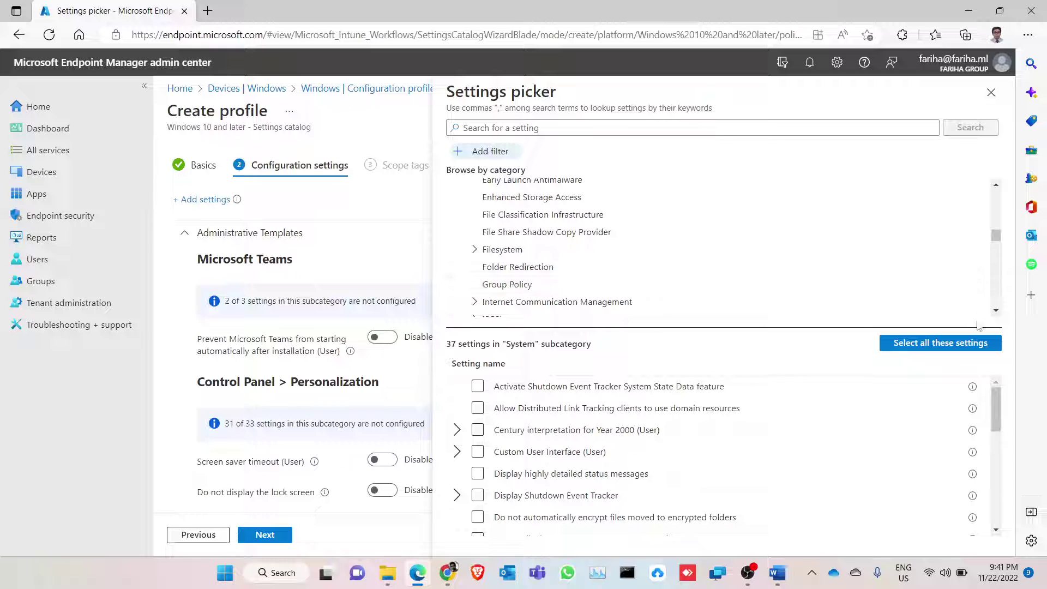
drag(996, 312, 996, 312)
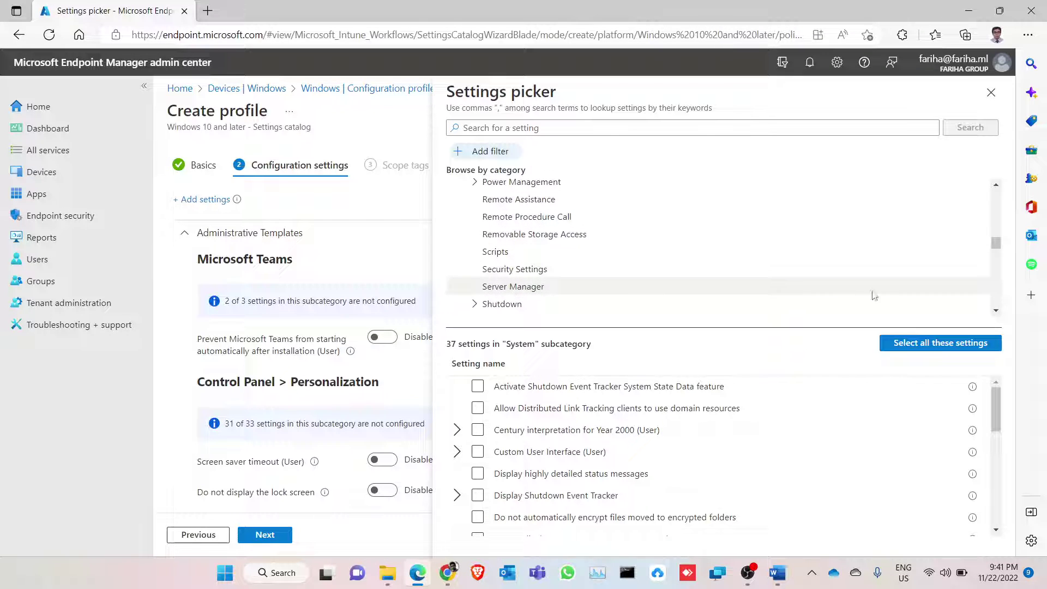
scroll(484, 263, down, 2)
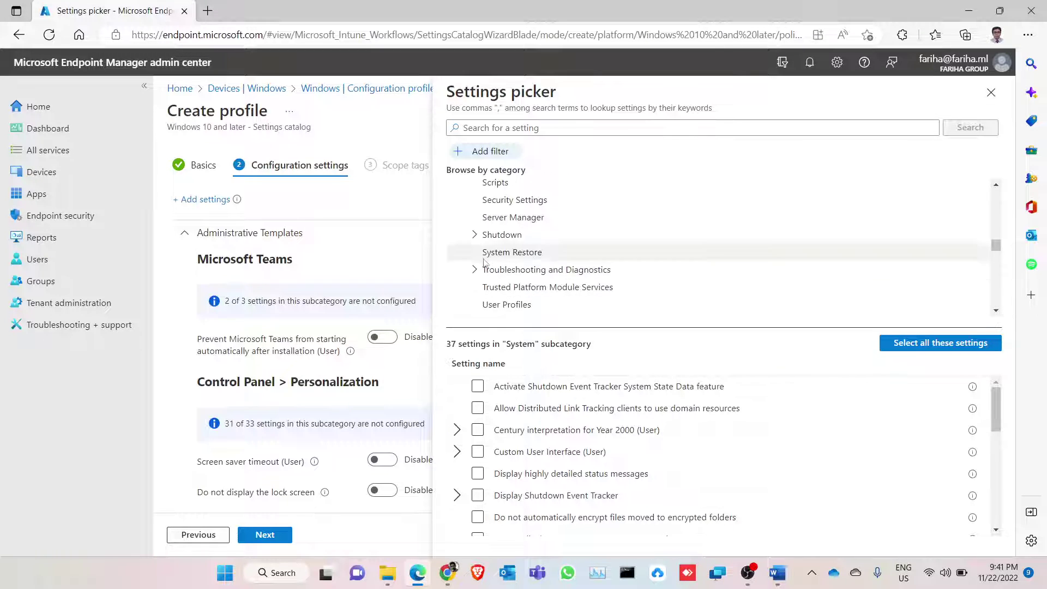
Step: Add 'Turn off automatic termination of applications that block or cancel shutdown' from System > Shutdown Options
click(481, 252)
click(474, 234)
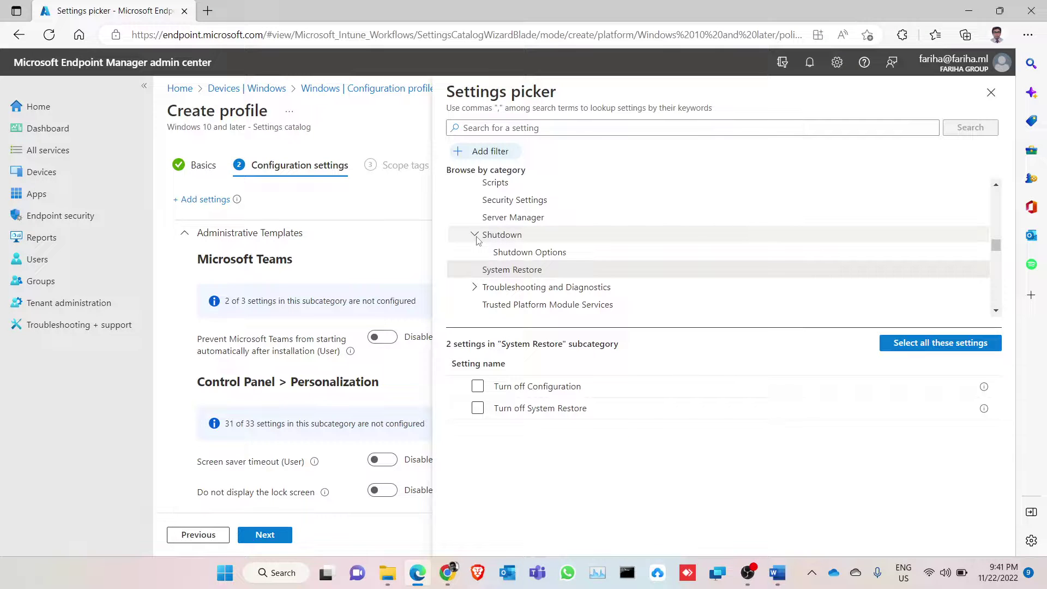
click(528, 252)
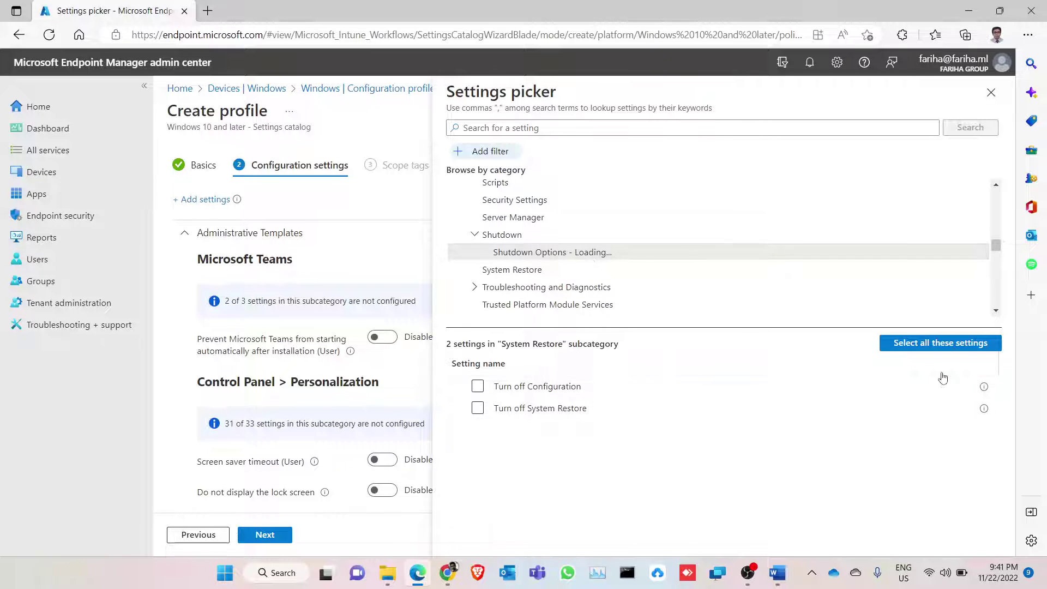
click(996, 312)
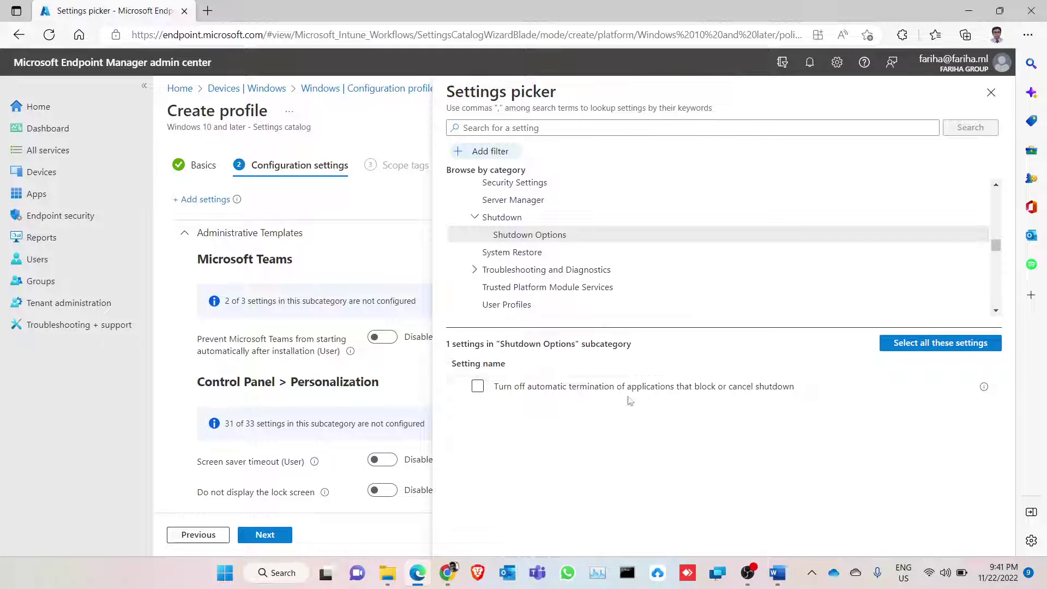
click(478, 388)
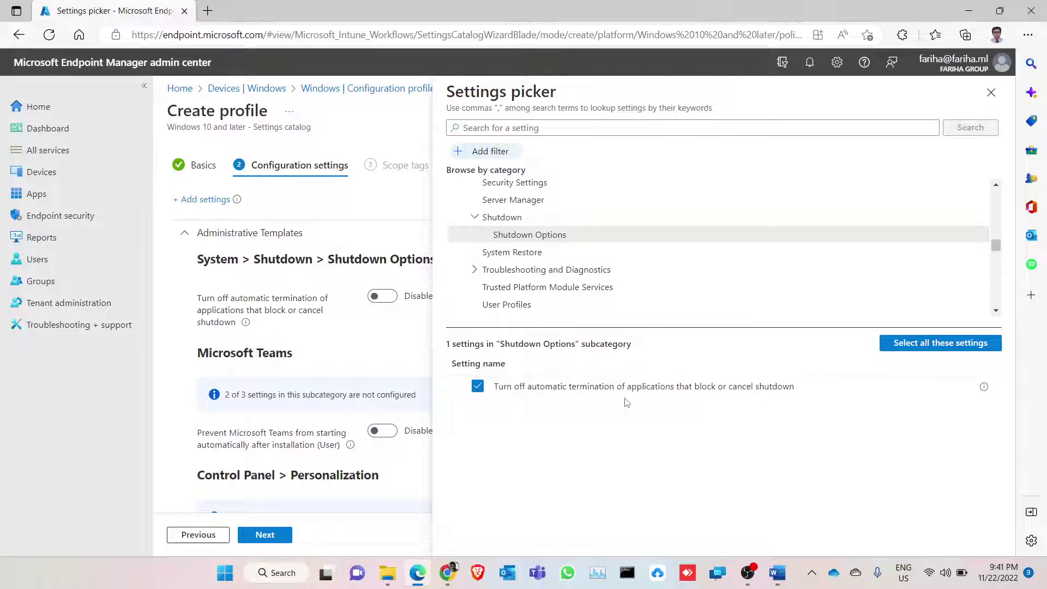
click(995, 311)
click(996, 311)
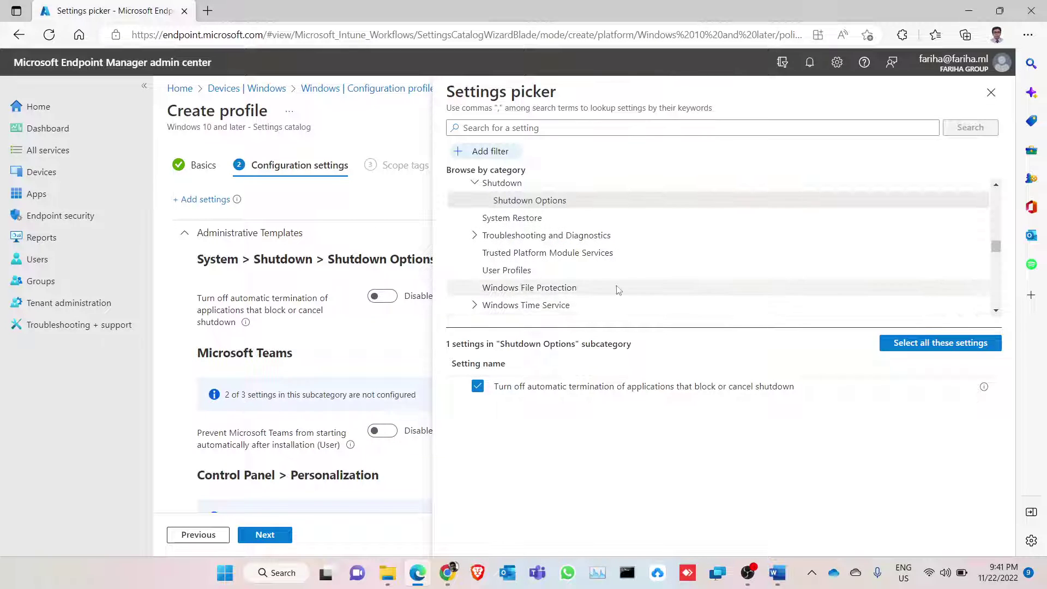
click(589, 294)
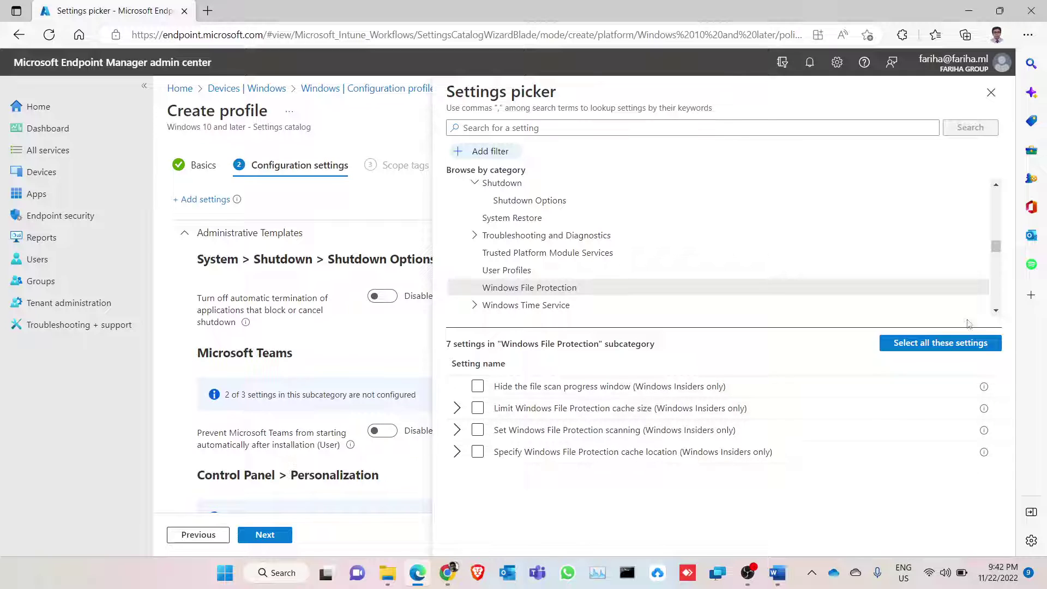
Step: Expand Windows Components and scroll down through its subcategories
scroll(996, 313, down, 4)
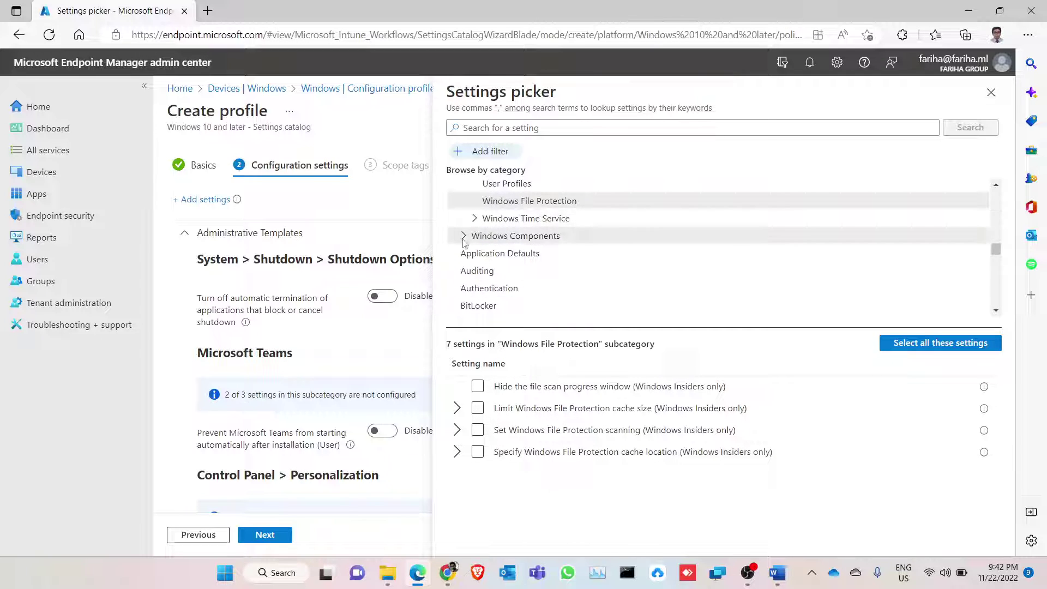
click(464, 237)
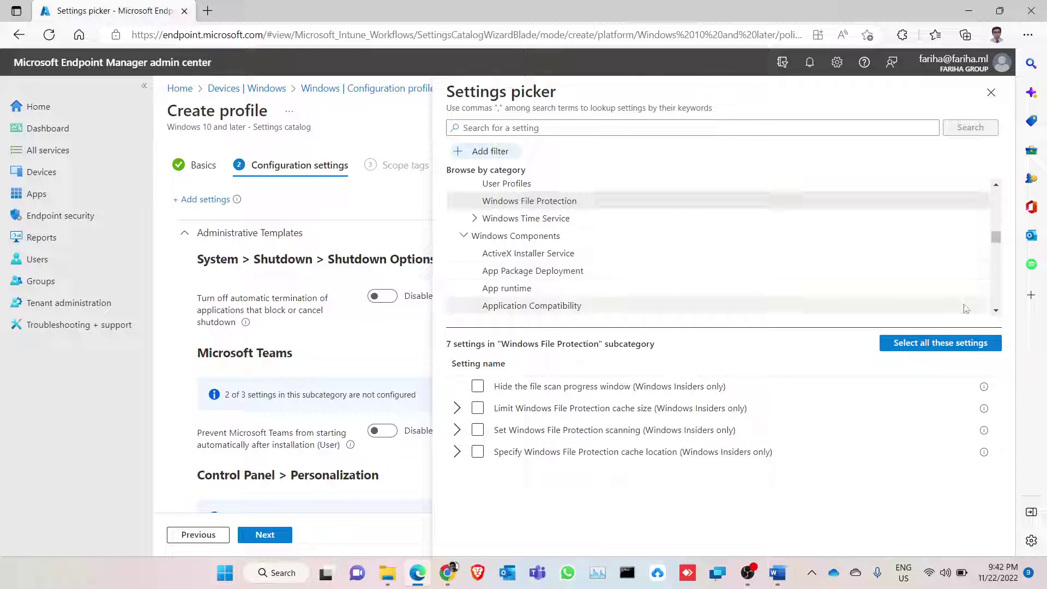
scroll(996, 311, down, 3)
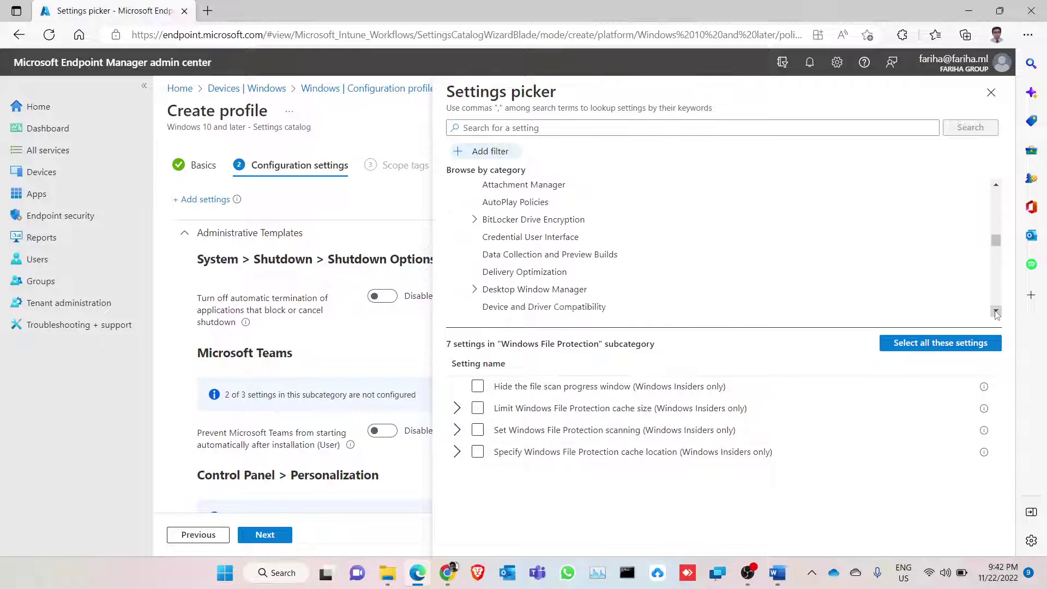
click(996, 311)
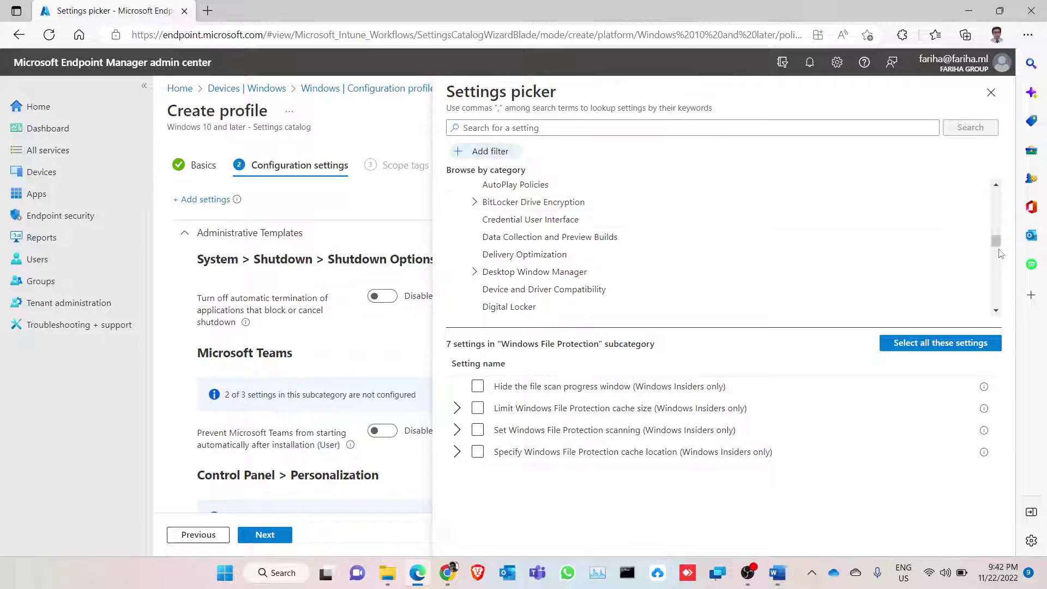
drag(996, 248, 997, 254)
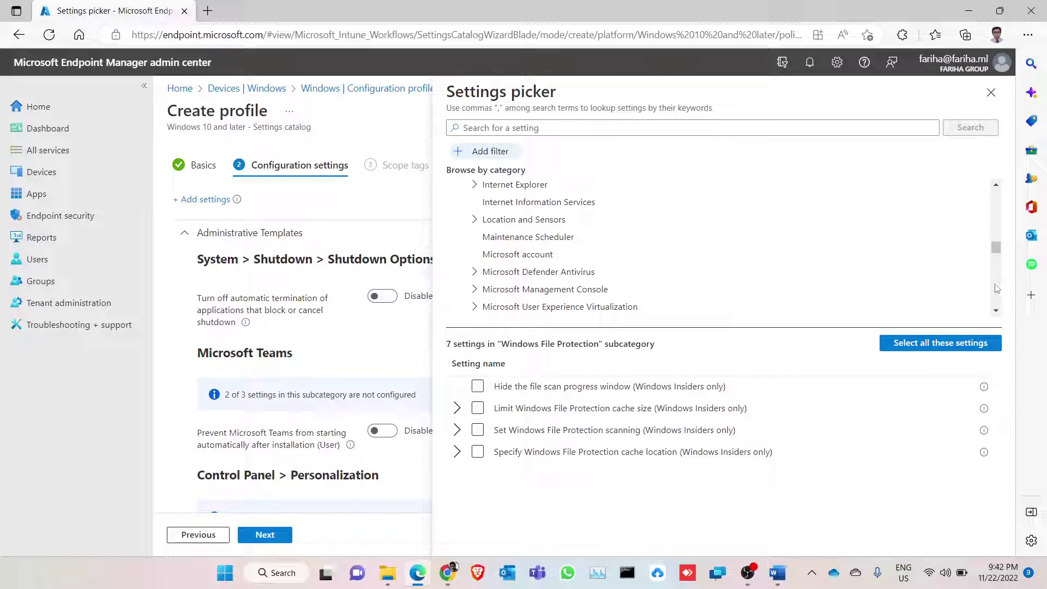
click(996, 311)
click(996, 312)
click(996, 312)
click(996, 311)
click(995, 311)
click(996, 312)
click(996, 312)
click(995, 311)
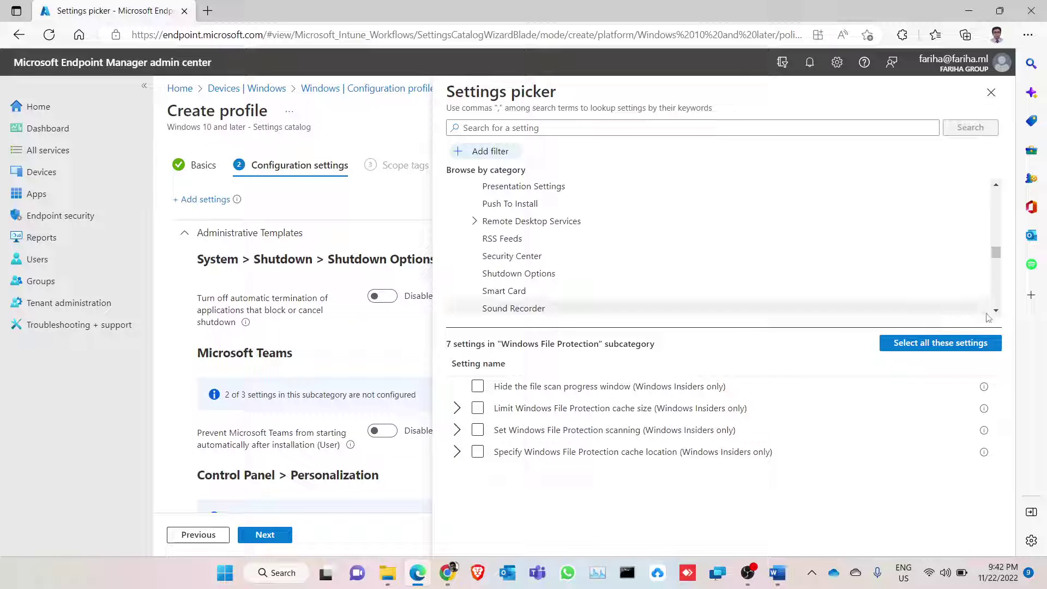
click(682, 286)
Step: Show the Windows Components Shutdown Options settings and scroll the category tree back up
click(656, 276)
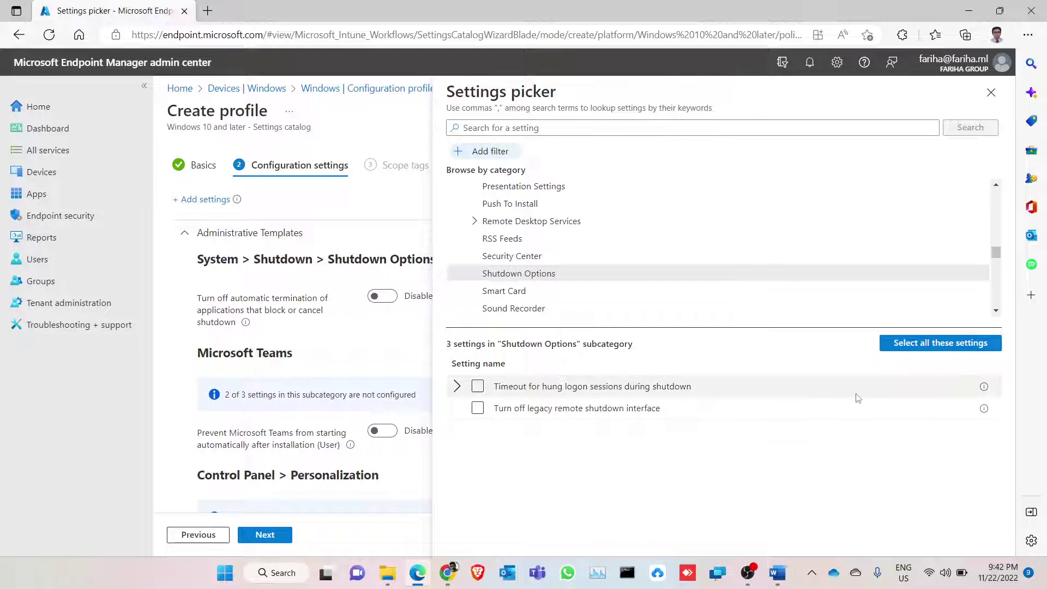
click(996, 311)
click(996, 311)
click(996, 311)
click(996, 311)
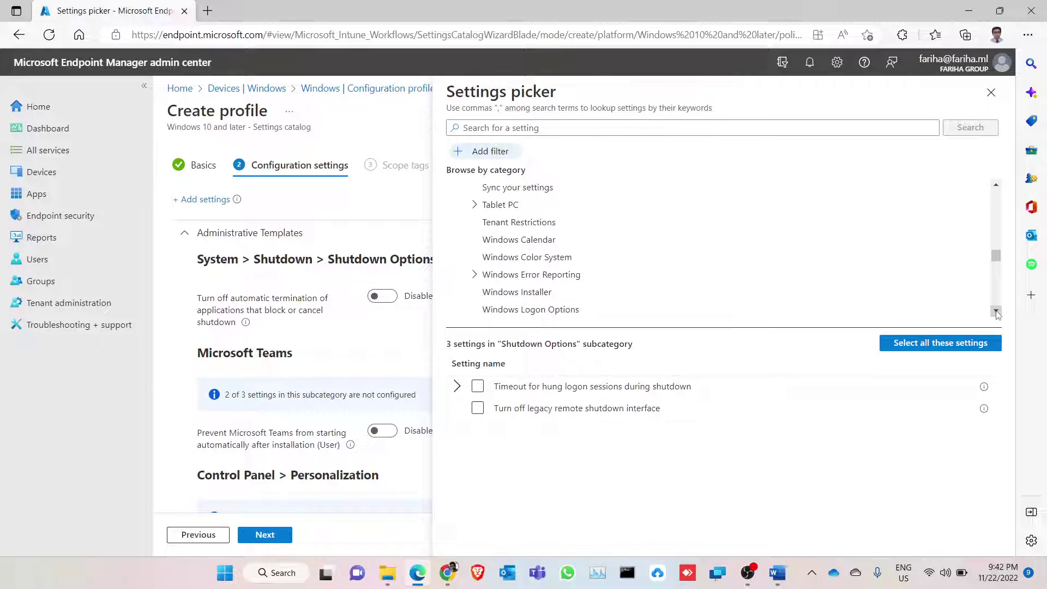
click(996, 311)
click(996, 312)
click(996, 312)
click(996, 312)
click(996, 311)
click(996, 312)
click(996, 312)
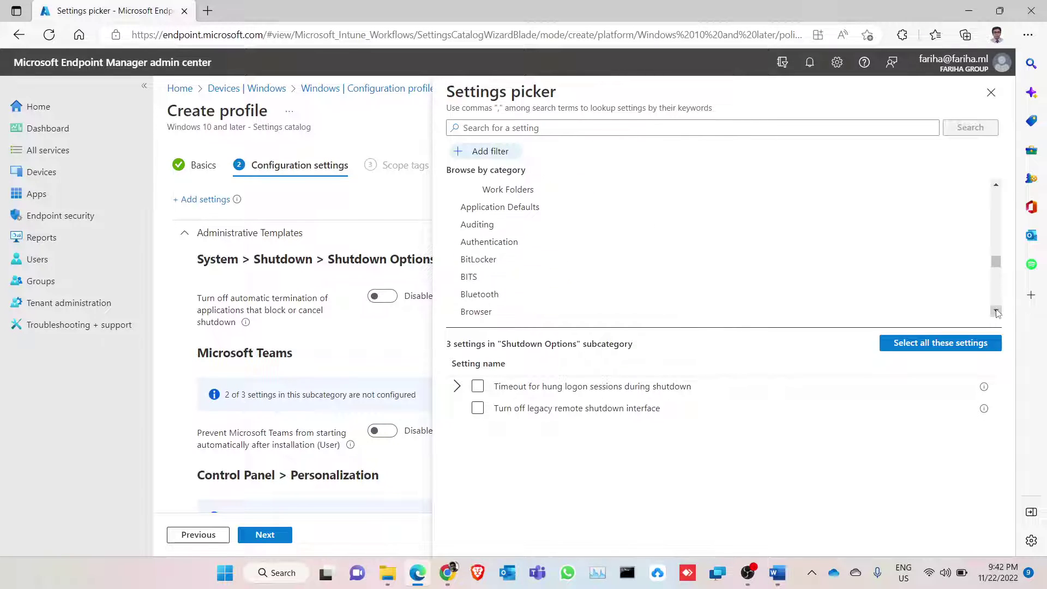
click(996, 184)
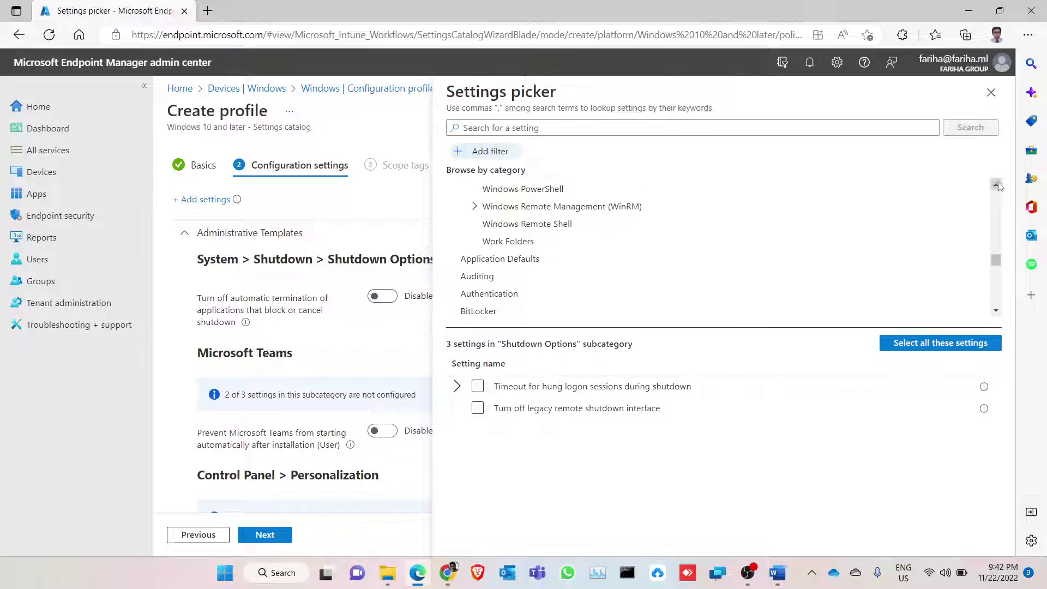
click(996, 184)
click(996, 184)
click(997, 184)
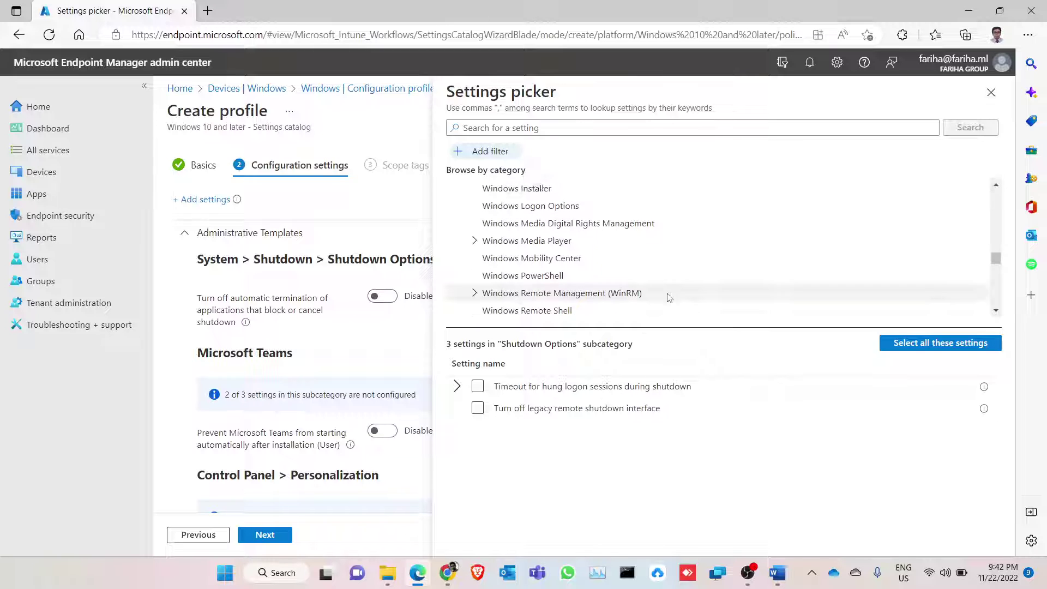
Step: Add Allow Remote Shell Access from the Windows Remote Shell category to the profile
click(522, 311)
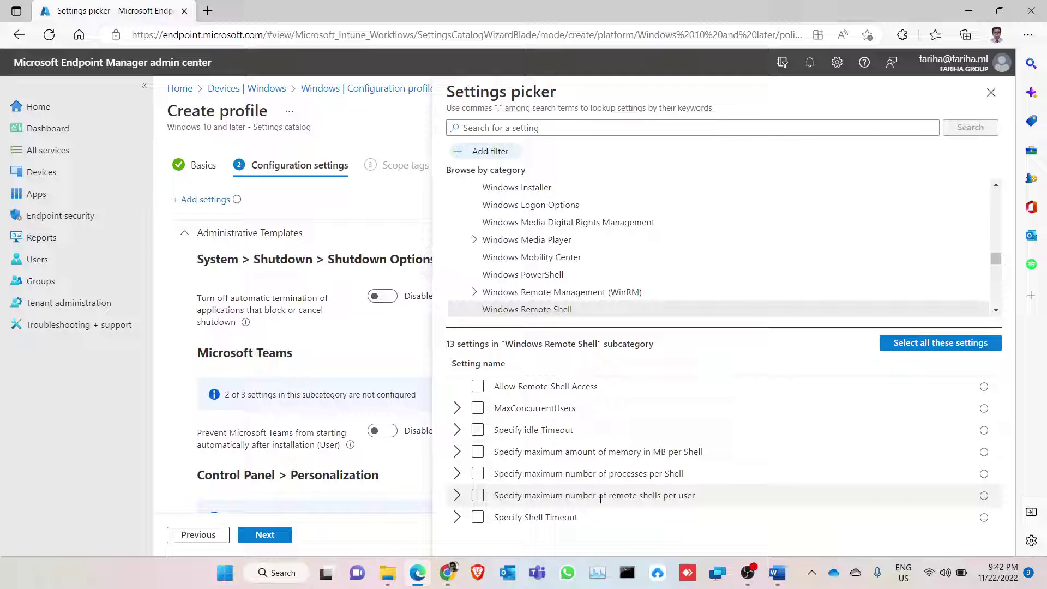
click(478, 386)
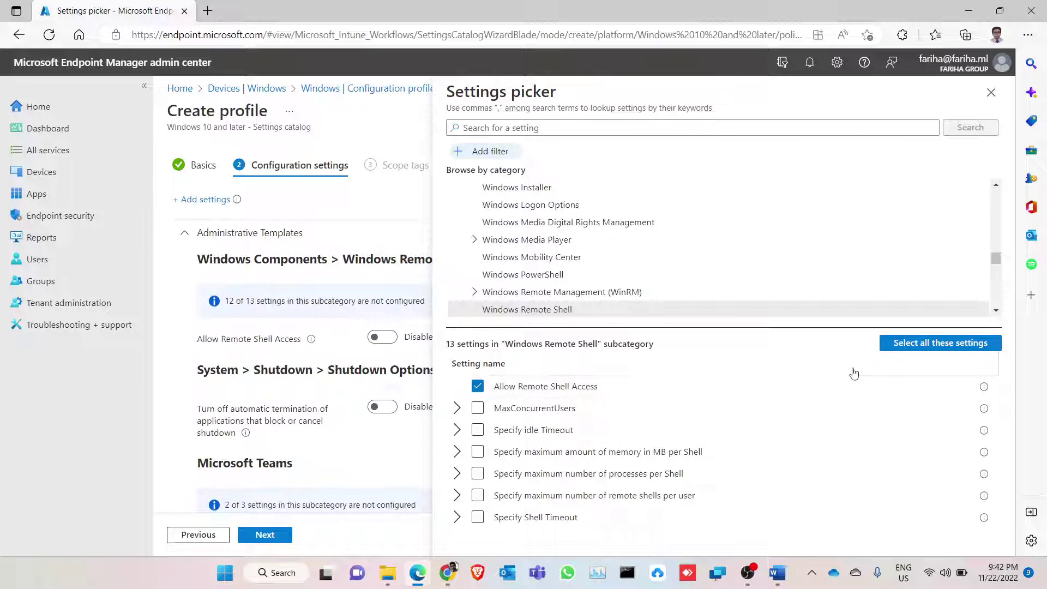
drag(997, 269, 999, 246)
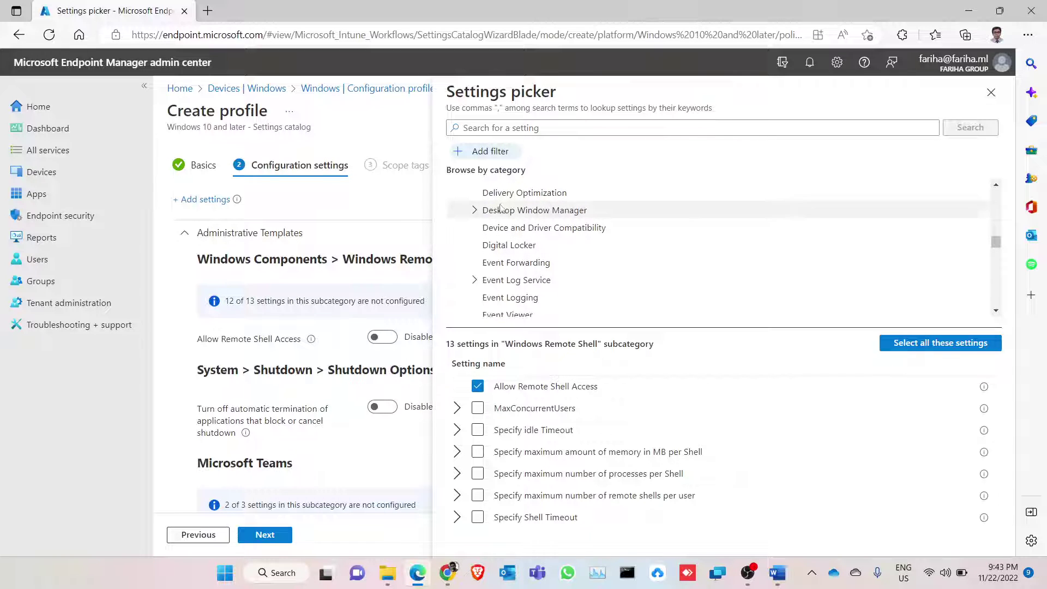
click(475, 211)
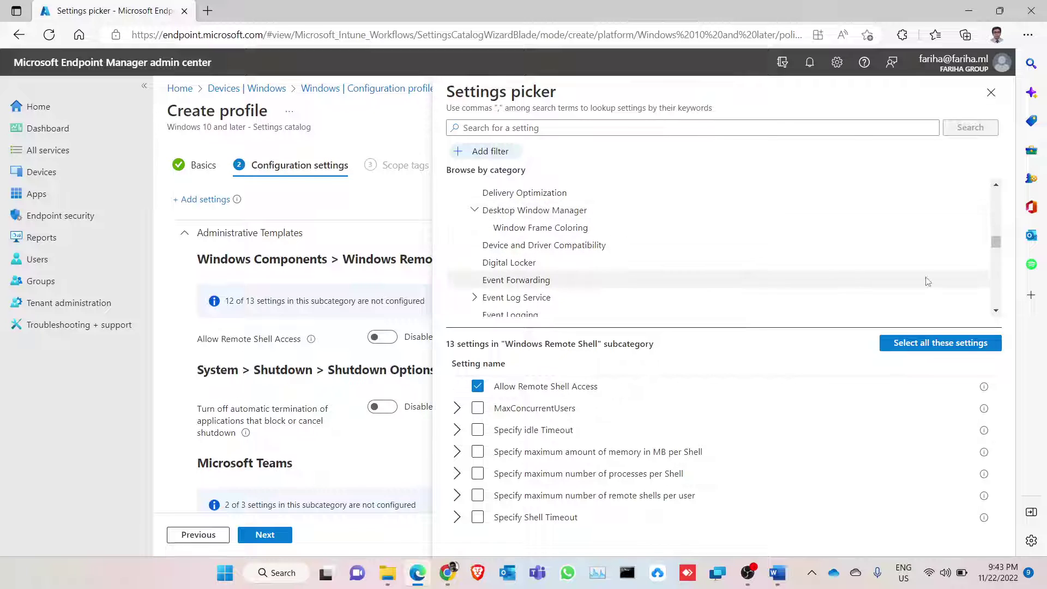
scroll(995, 246, up, 2)
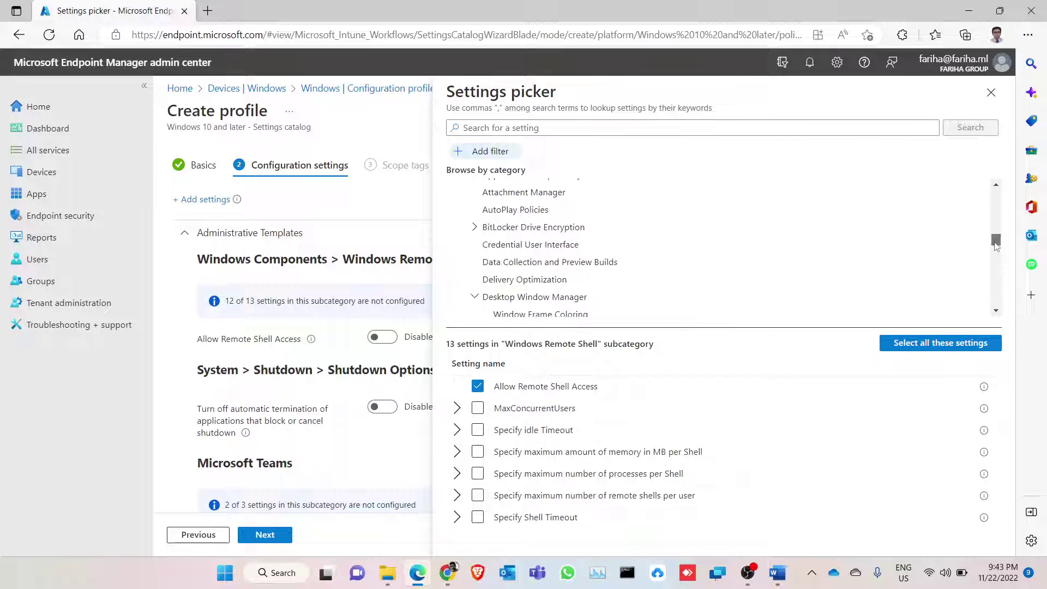
Step: From AutoPlay Policies, add Turn off Autoplay and Turn off Autoplay (User) to the profile
click(545, 211)
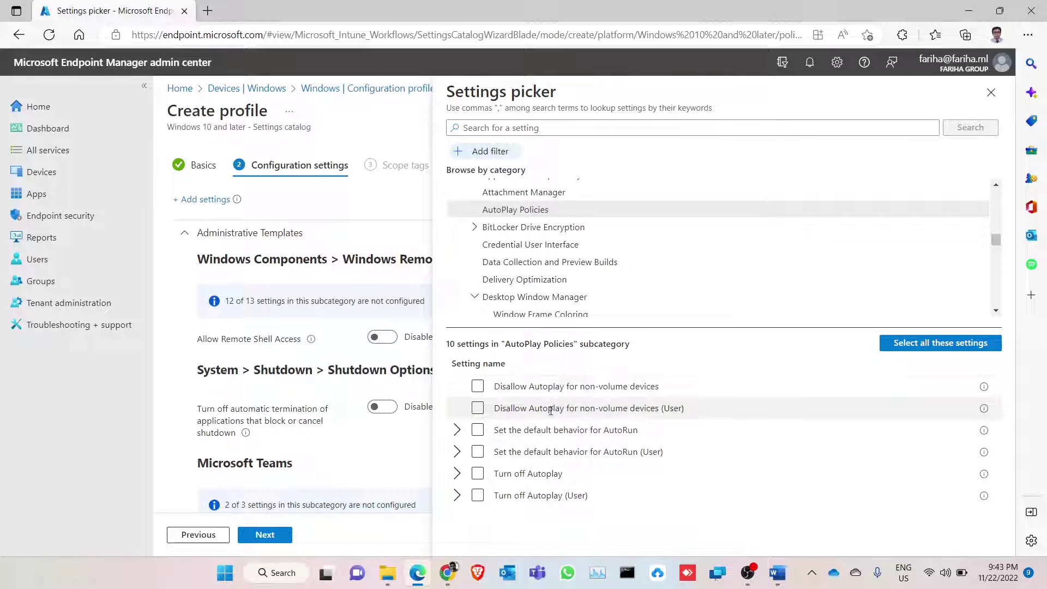
click(476, 388)
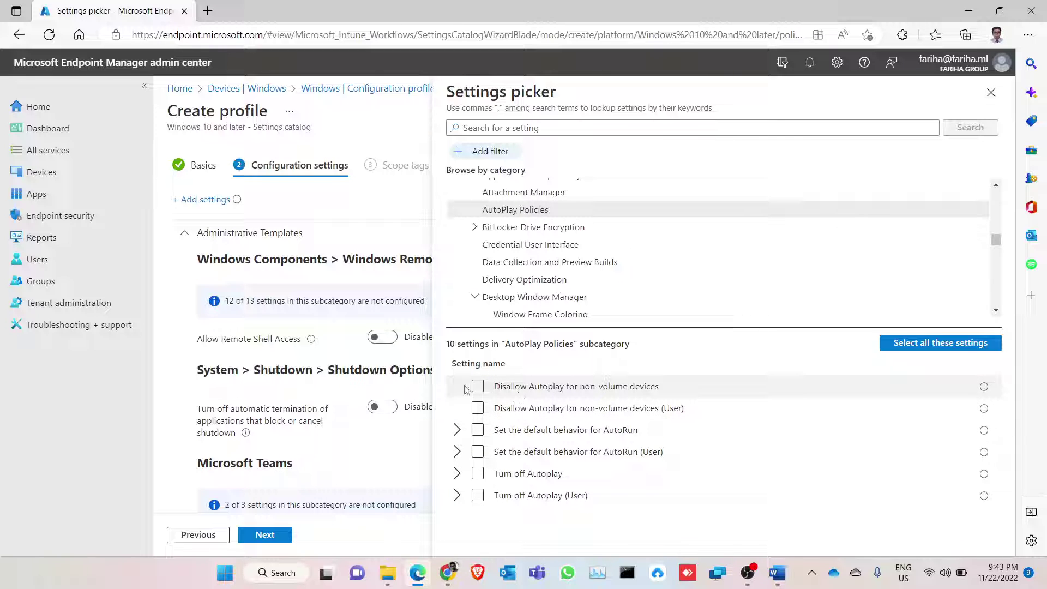
click(477, 386)
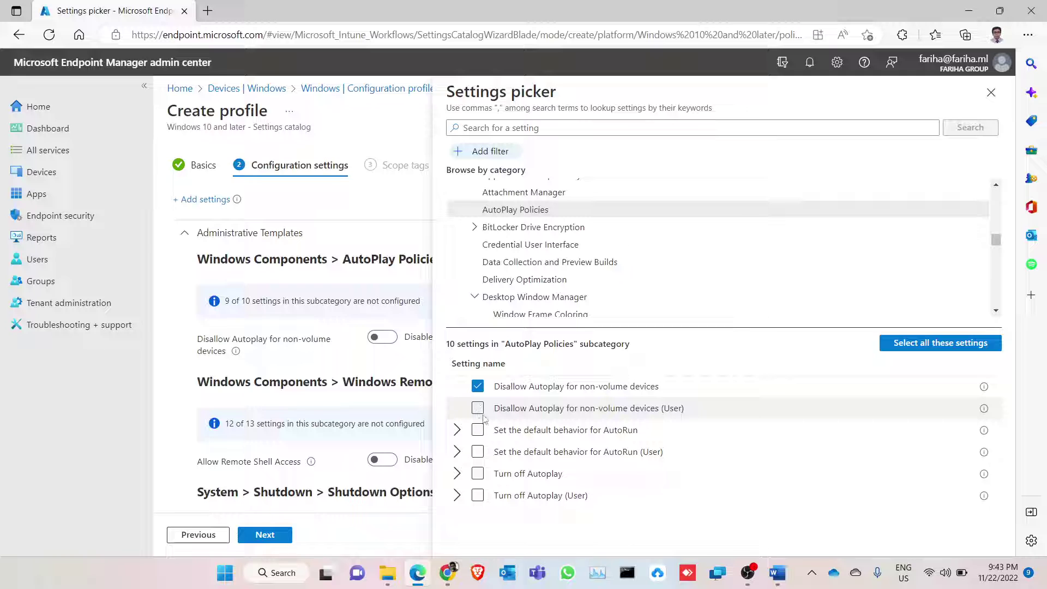
click(478, 410)
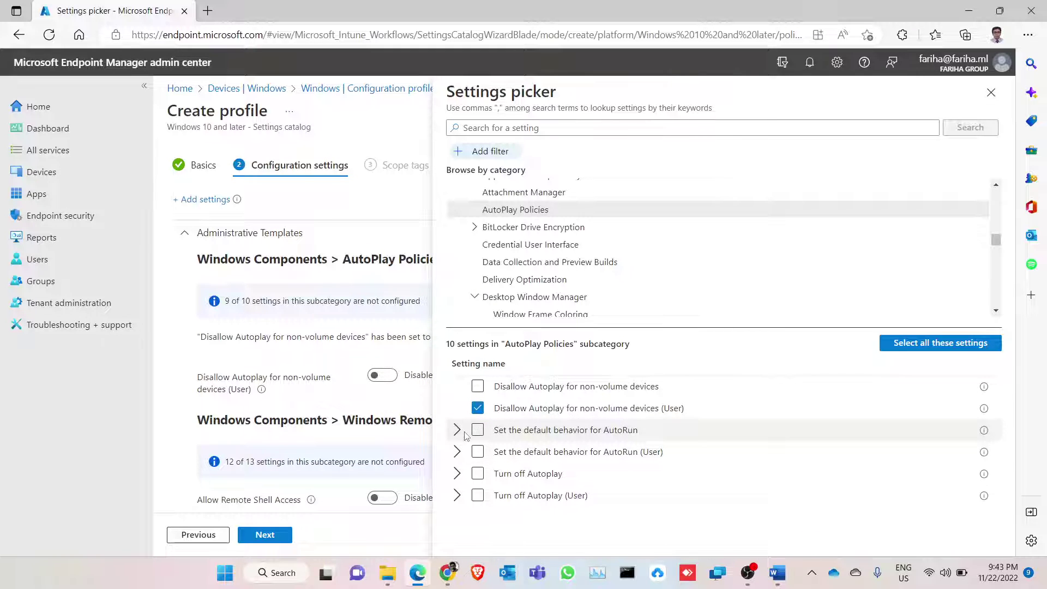
click(477, 408)
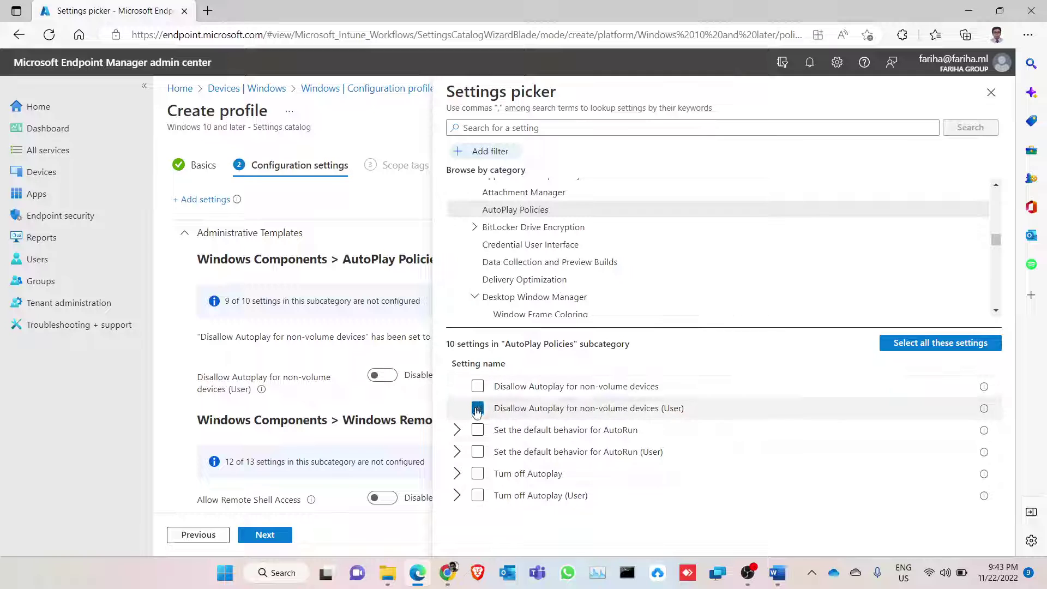
click(457, 431)
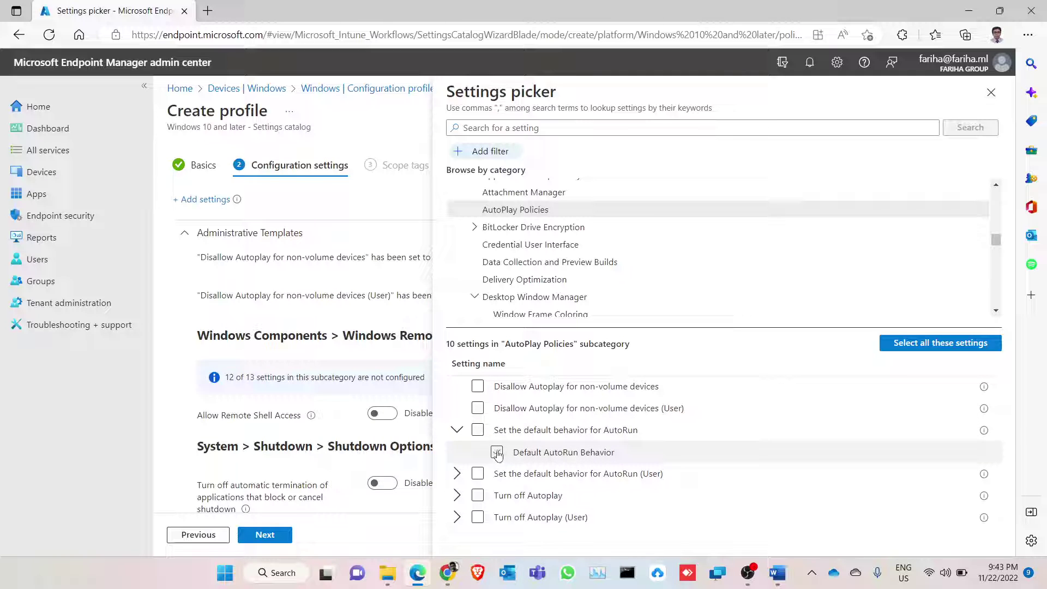
click(496, 452)
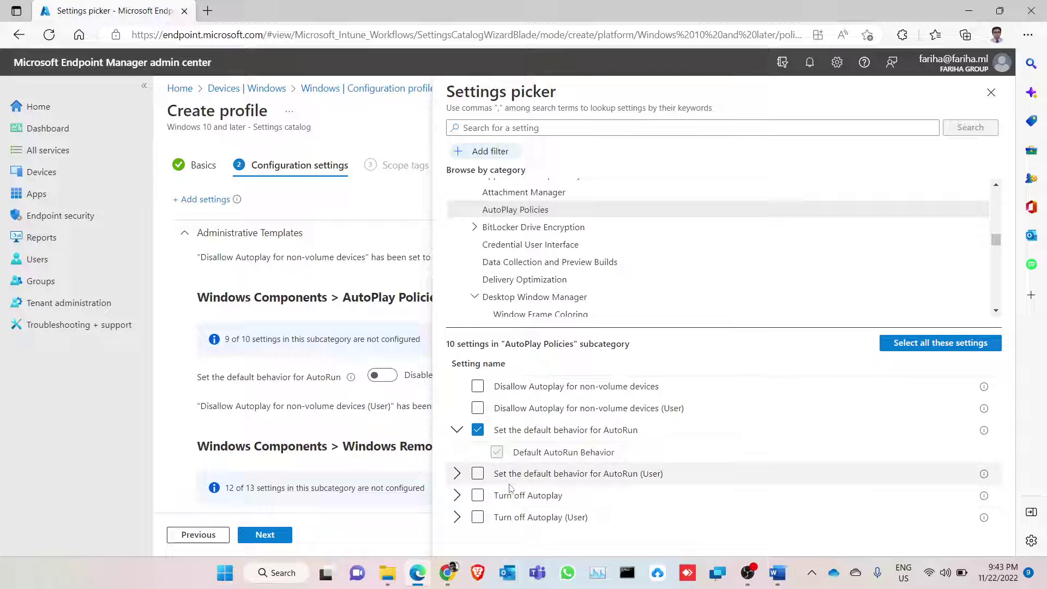
click(478, 429)
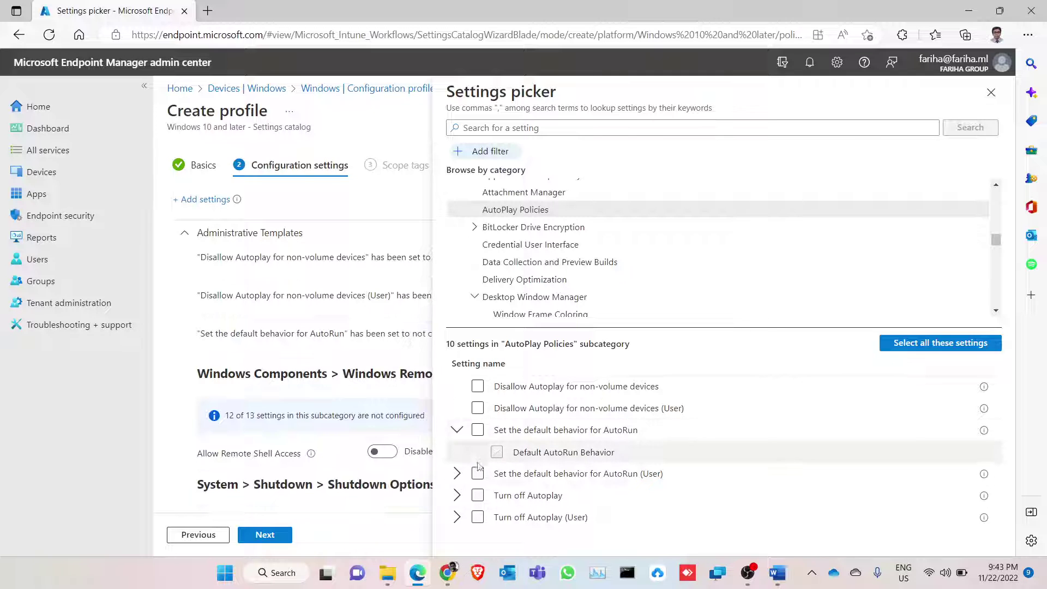
click(478, 495)
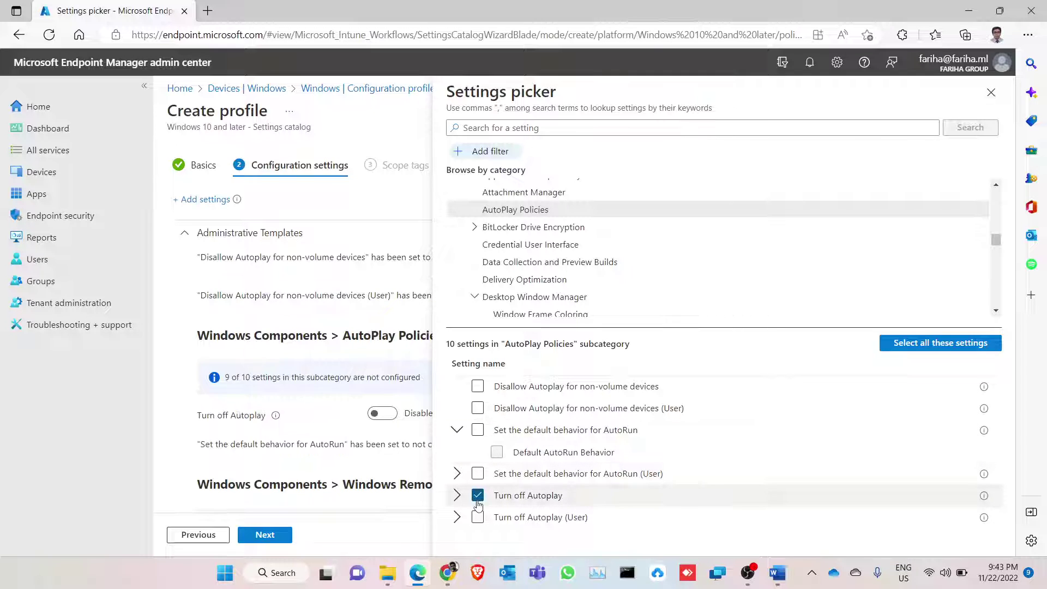
click(478, 517)
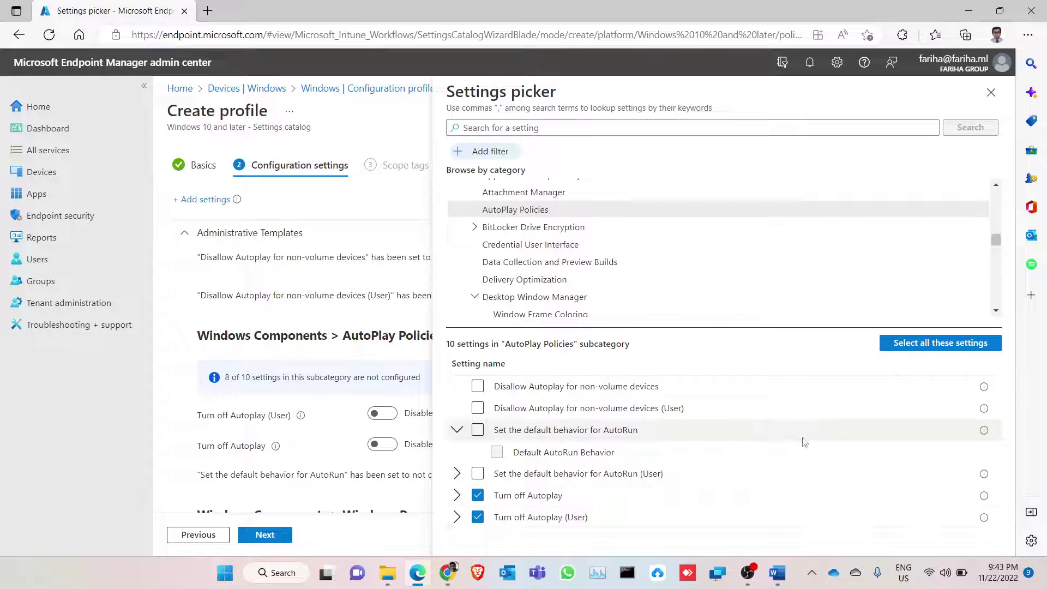
drag(996, 241, 997, 236)
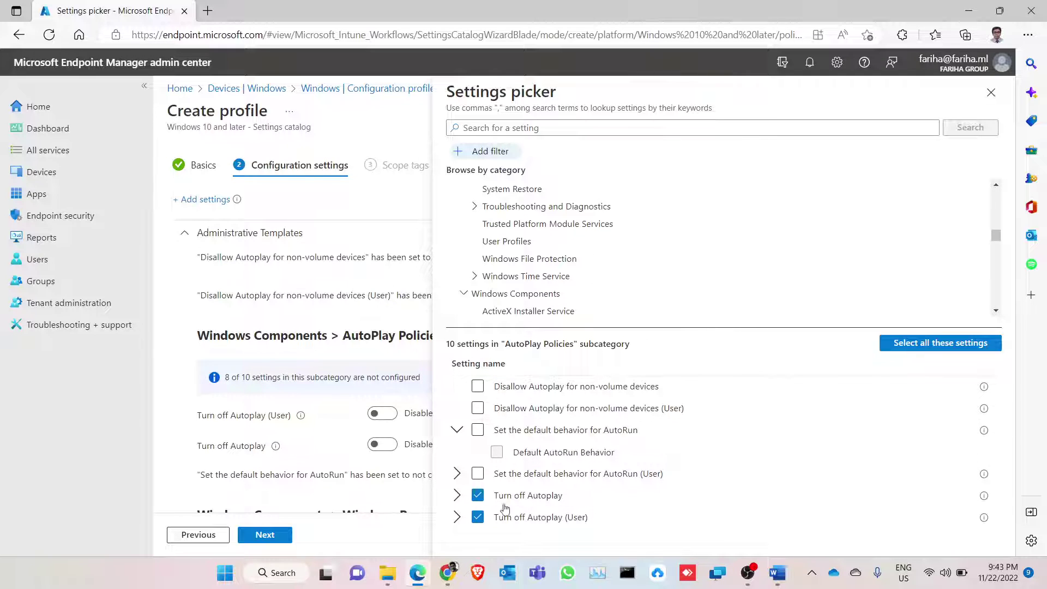
Step: Enable Turn off Autoplay and Turn off Autoplay (User), each set to All drives
click(991, 93)
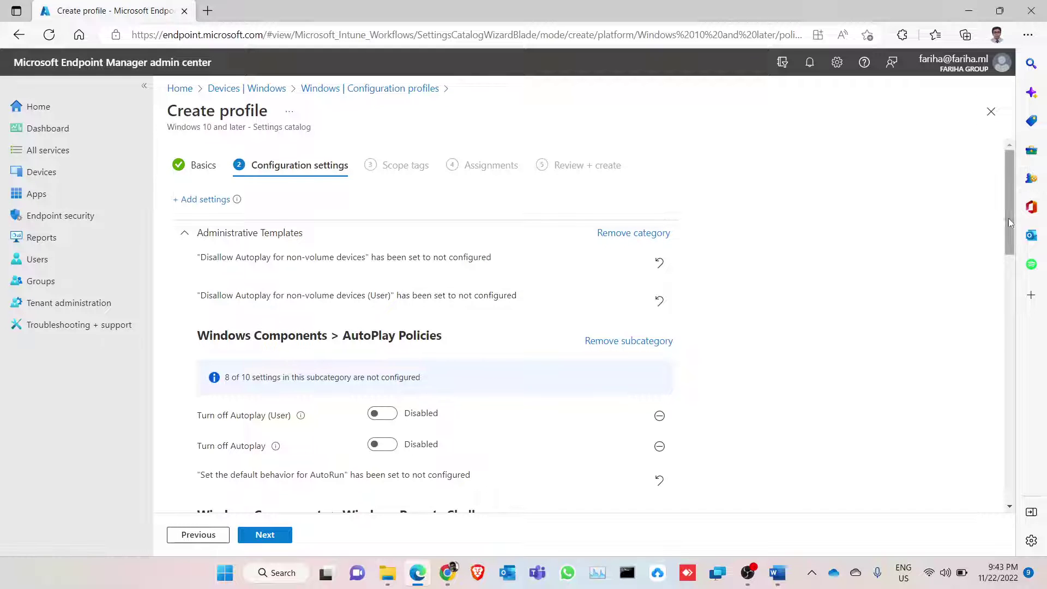
drag(1009, 218, 1006, 257)
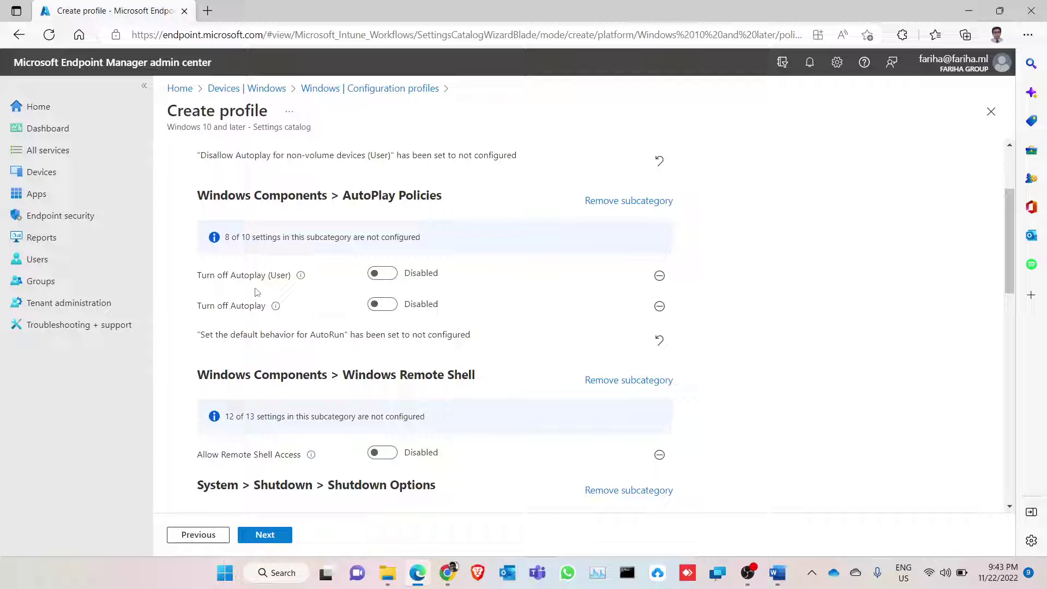
click(371, 273)
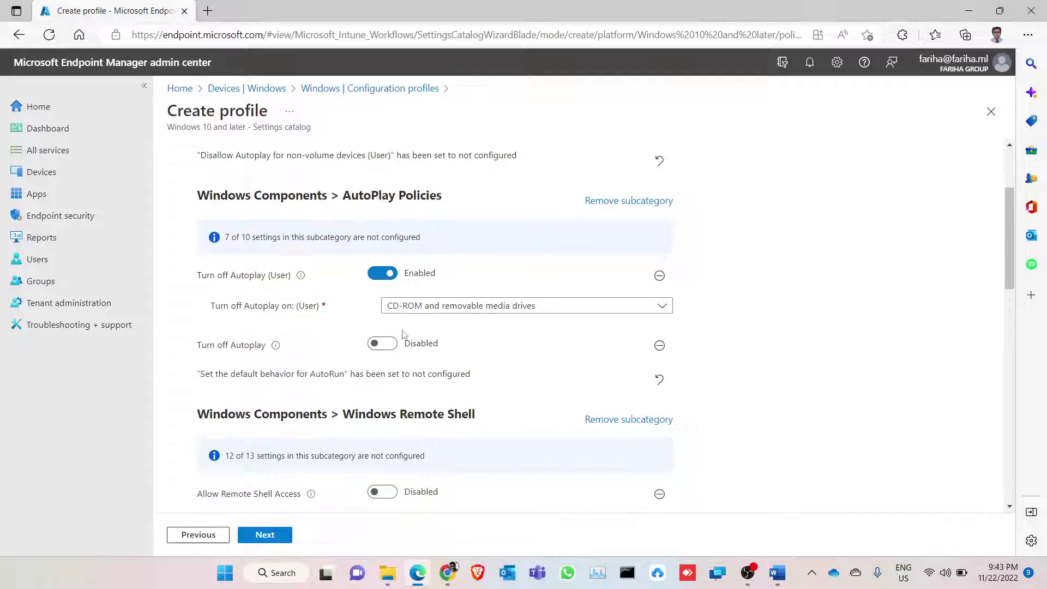
click(568, 313)
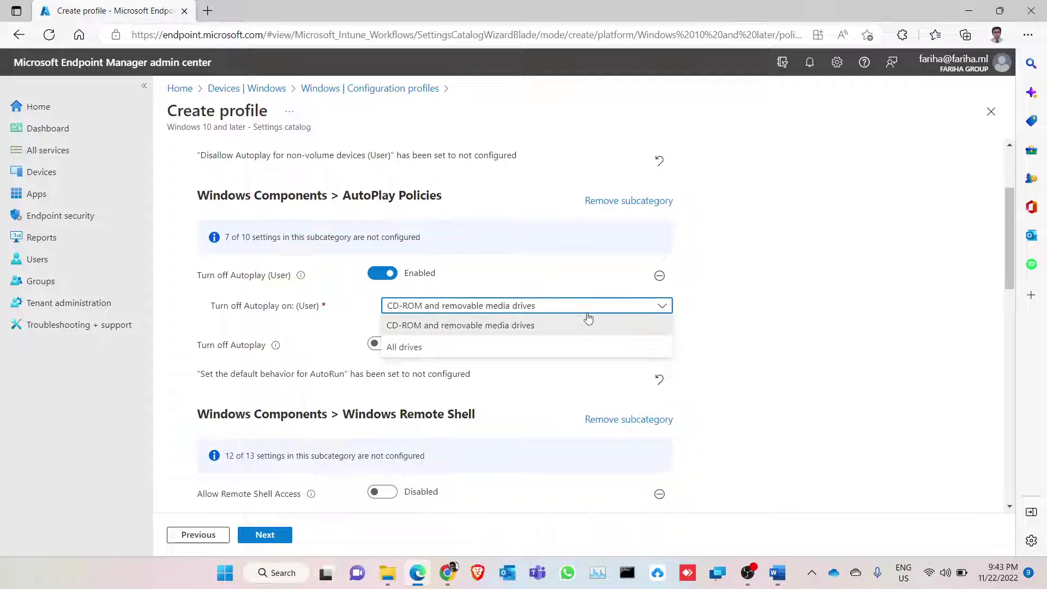
click(536, 343)
click(376, 343)
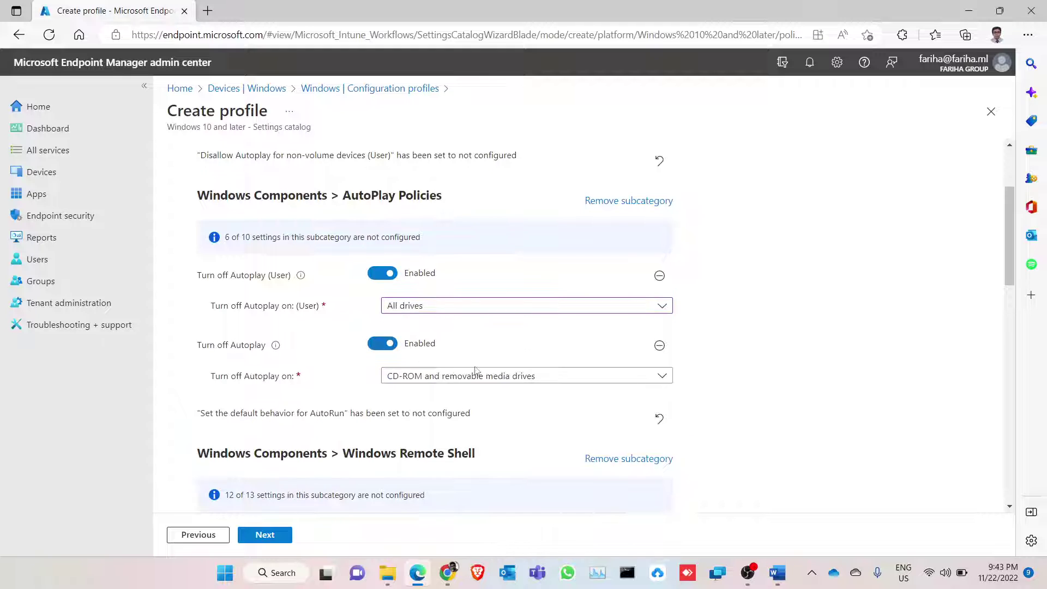
click(494, 375)
click(455, 416)
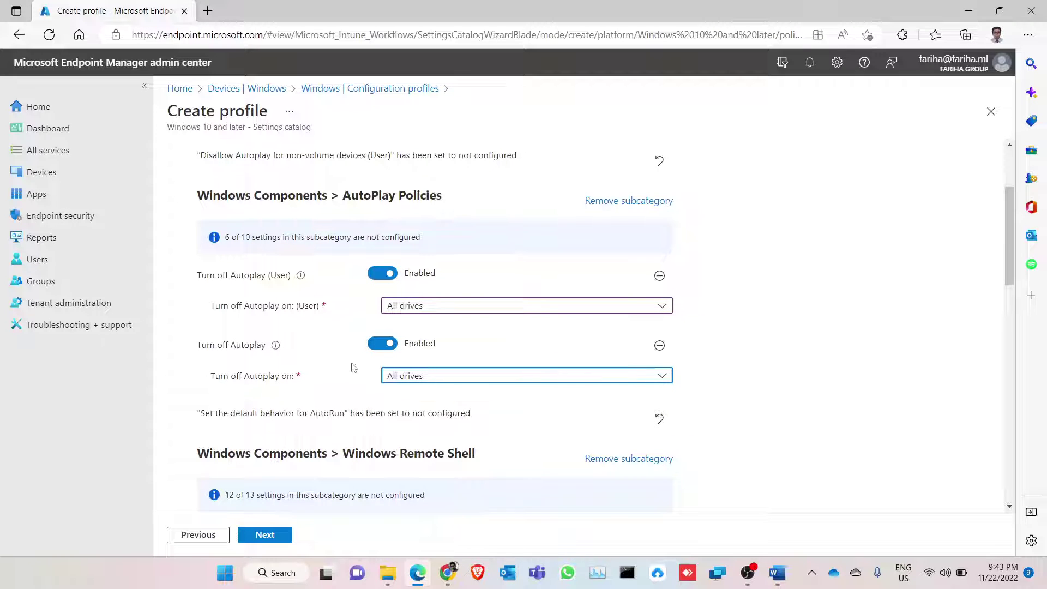
Step: Leave Allow Remote Shell Access disabled and enable the Shutdown Options app-termination setting
drag(1010, 271, 1006, 351)
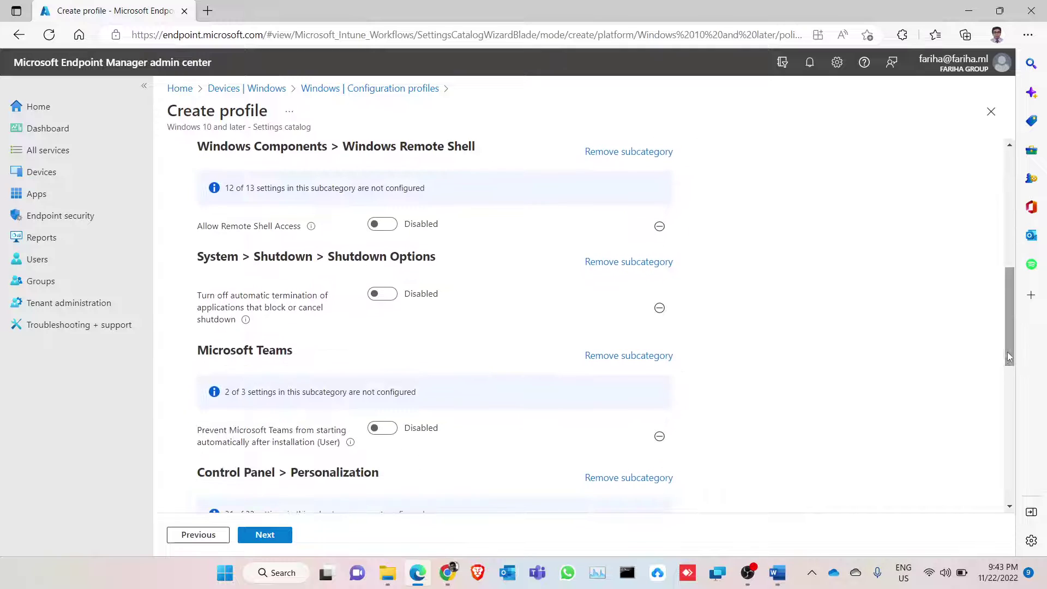
click(376, 228)
click(376, 228)
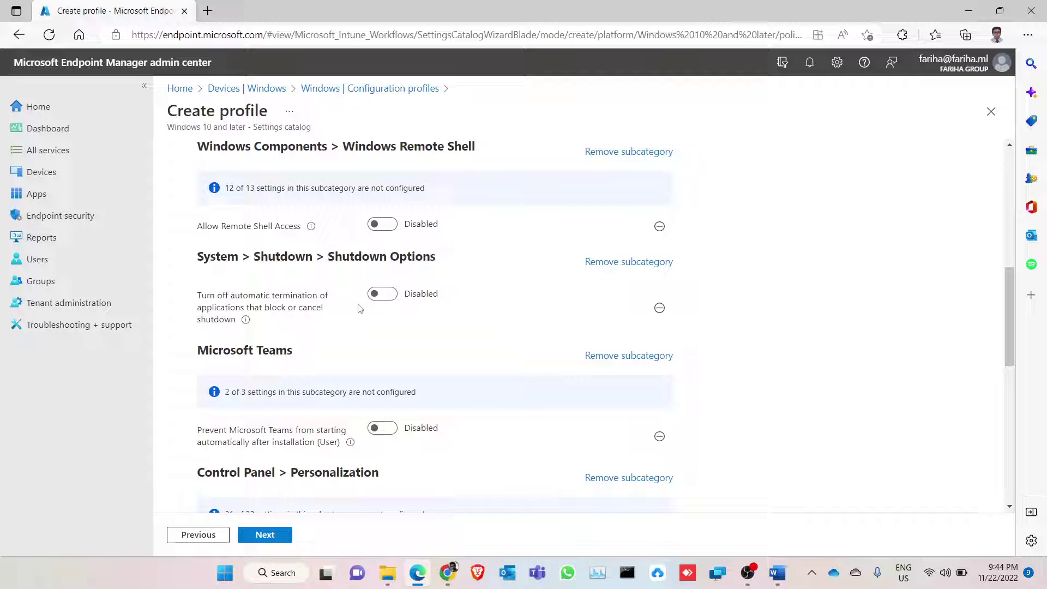
click(385, 228)
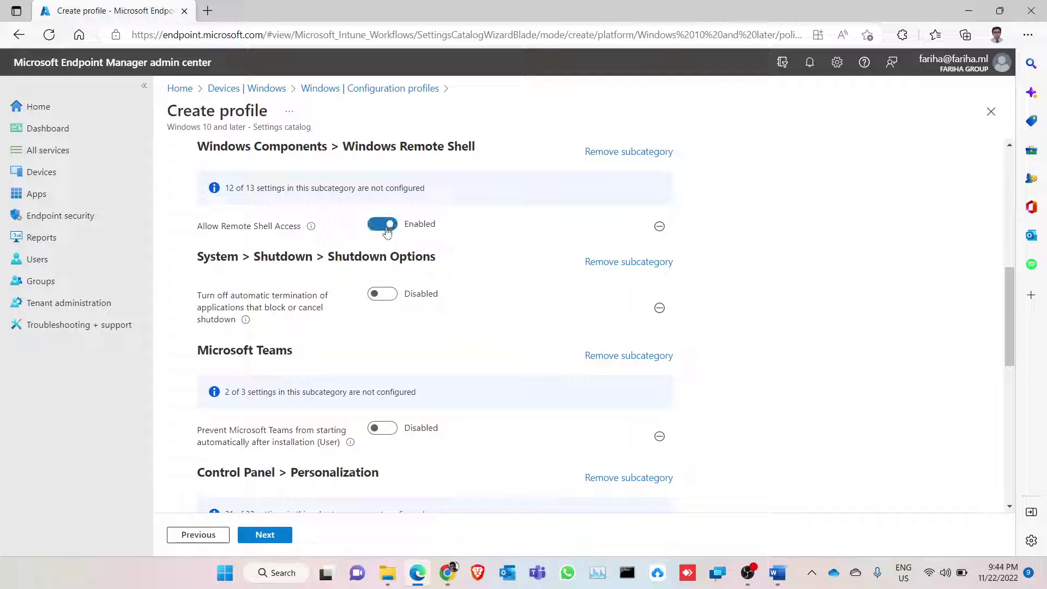
click(383, 229)
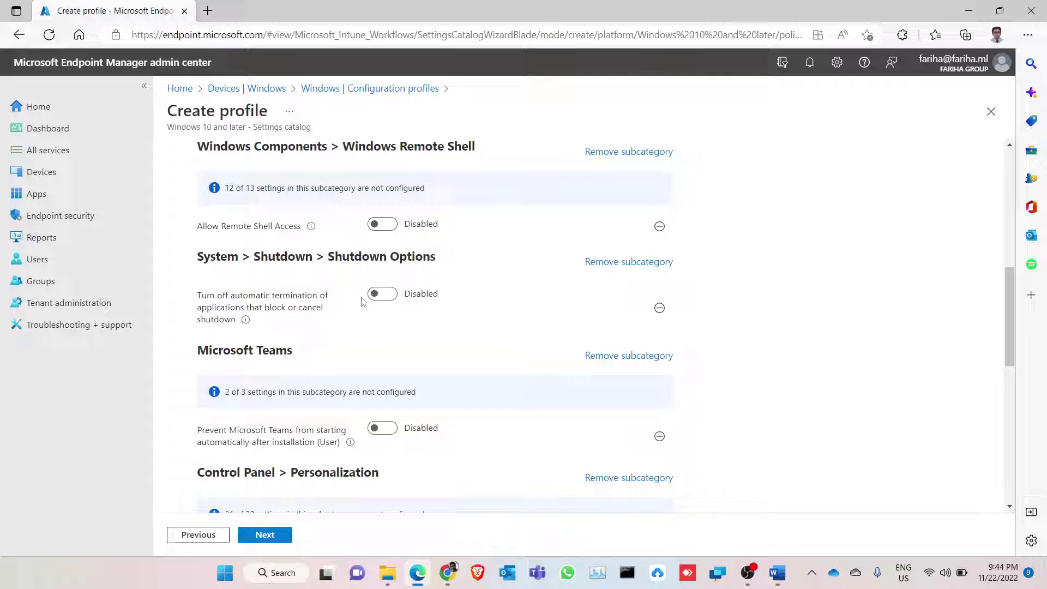
click(384, 297)
Step: Stop Teams auto-starting after install and set the screen saver timeout to 300 seconds
drag(1007, 323, 1007, 373)
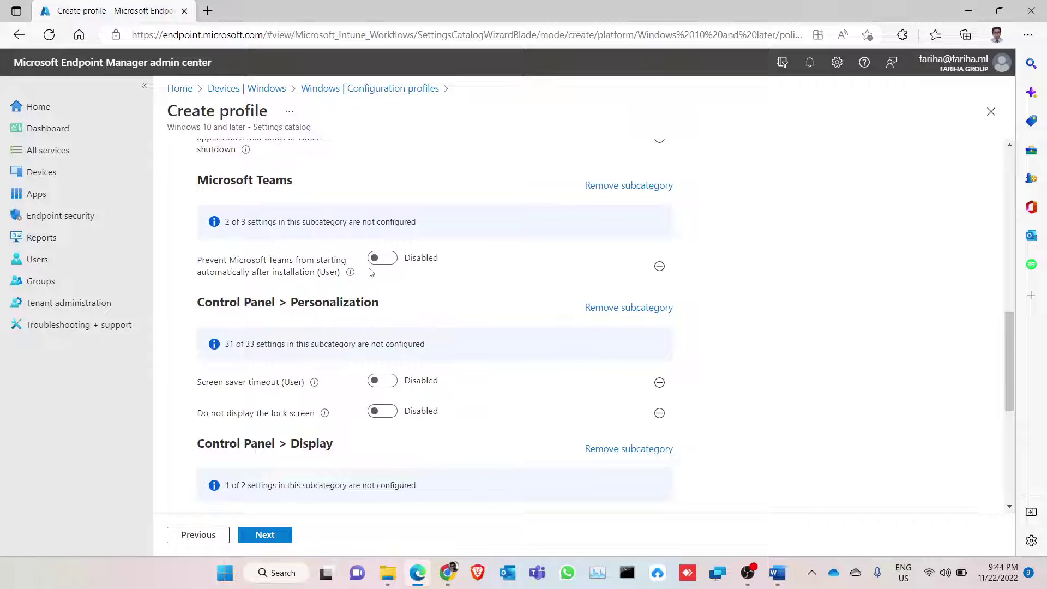
click(382, 258)
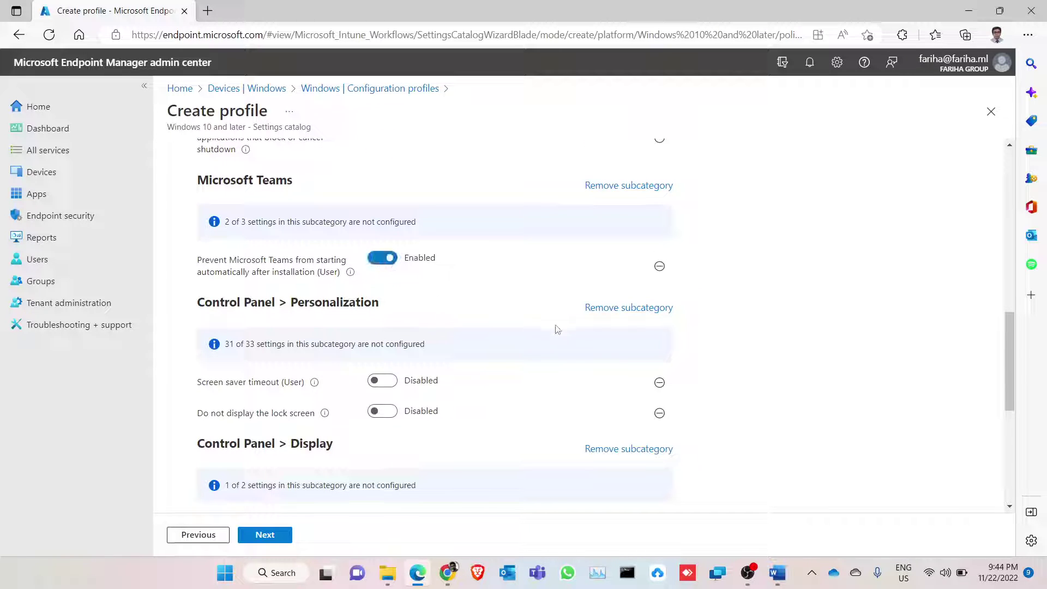
click(394, 388)
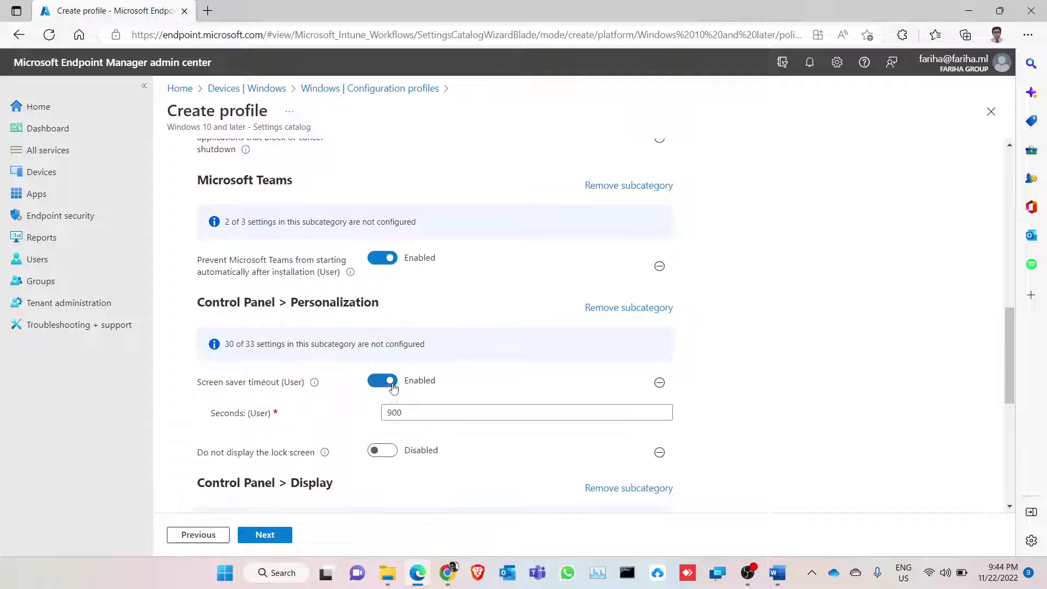
click(439, 417)
drag(432, 418, 377, 417)
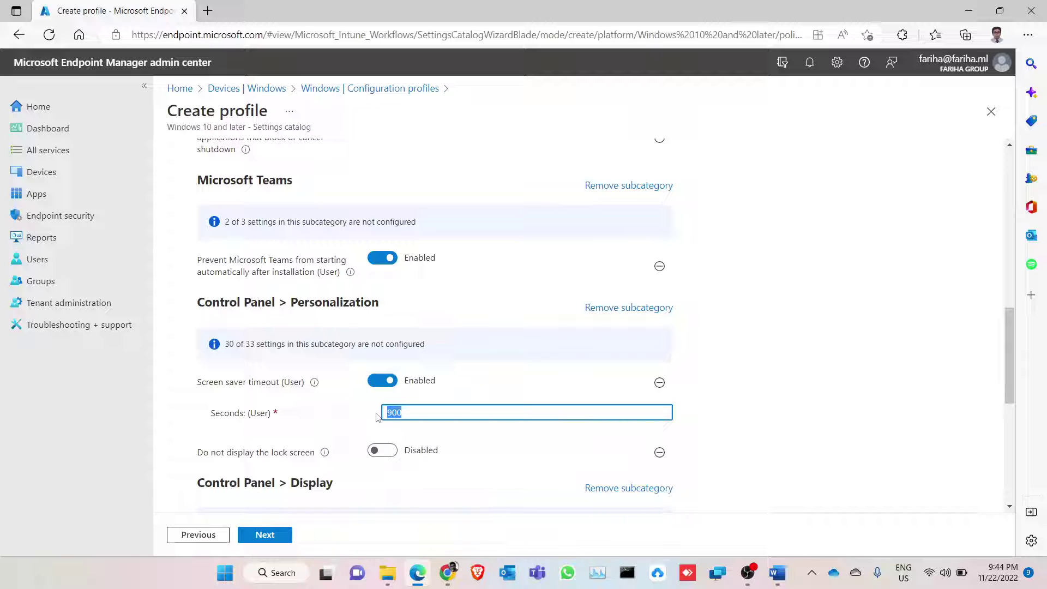
text(300)
Step: Enable hiding the lock screen, hiding the Settings tab, and removing Add or Remove Programs
click(384, 453)
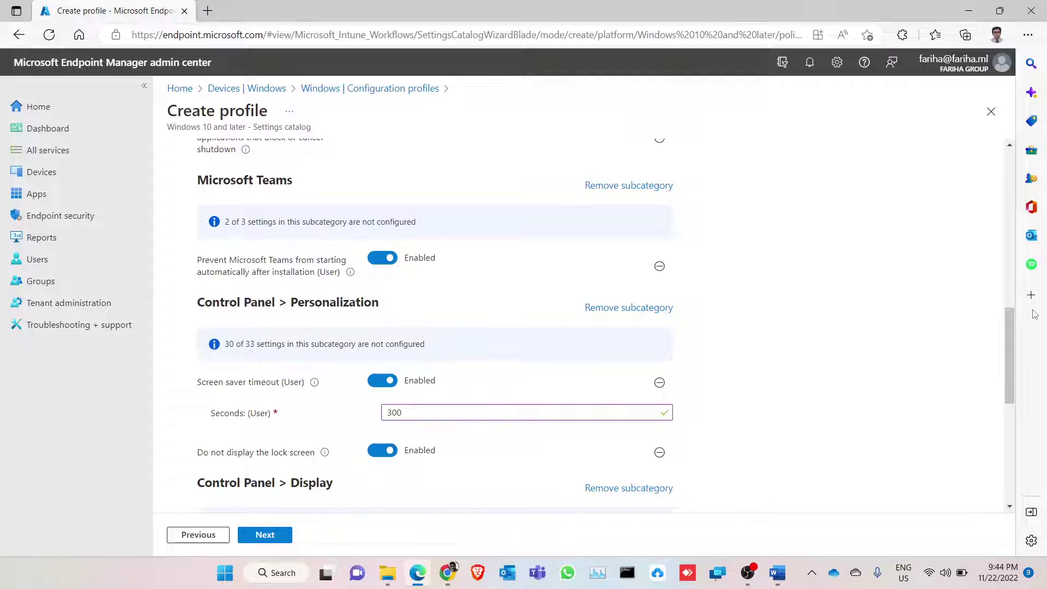
drag(1006, 348, 1009, 424)
click(385, 264)
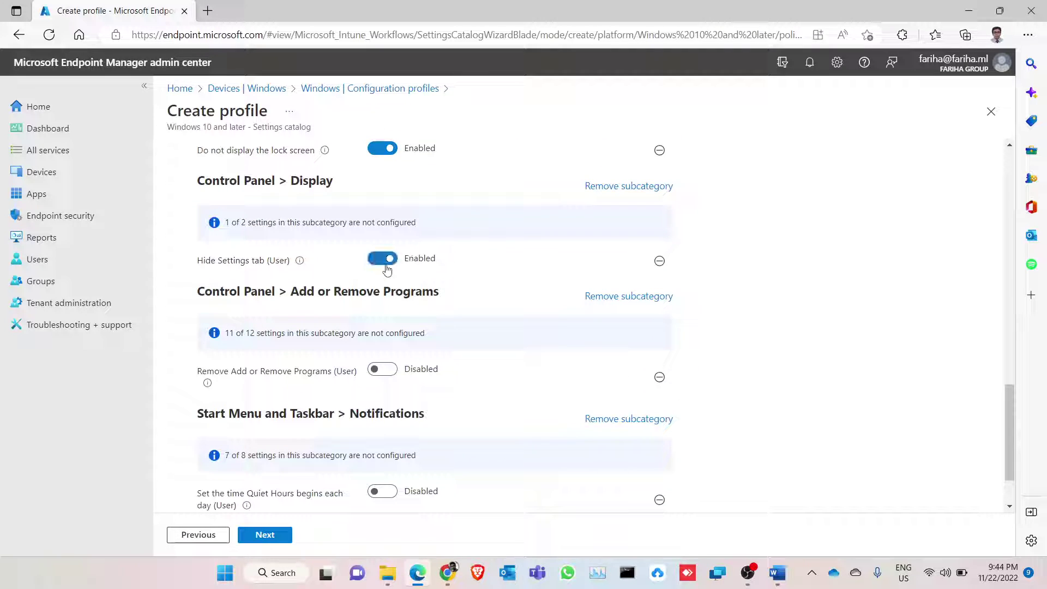
click(384, 375)
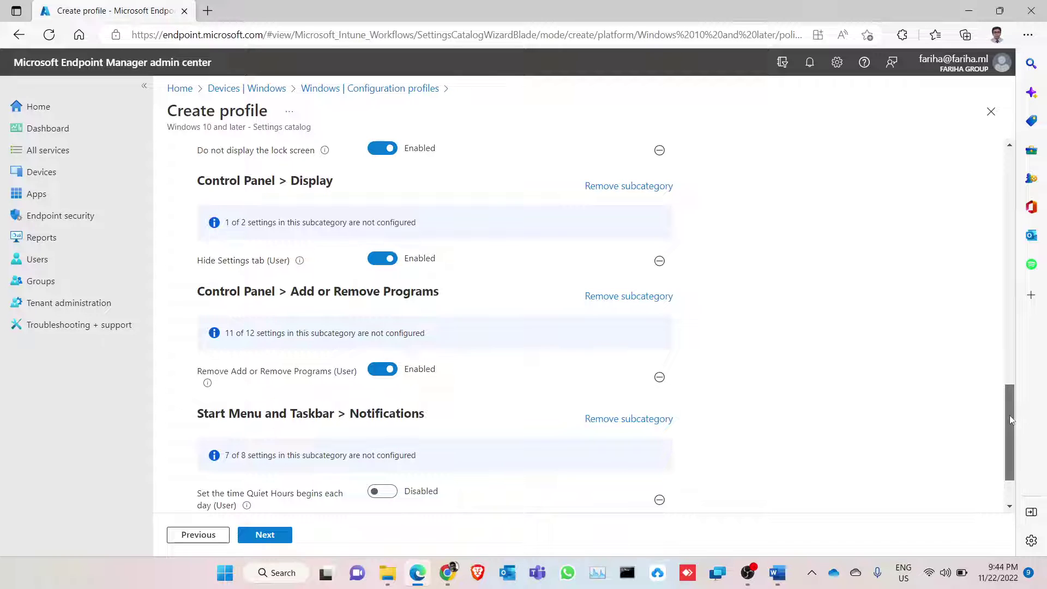
Step: Enable the Quiet Hours start time at 60 minutes after midnight
scroll(1010, 414, down, 1)
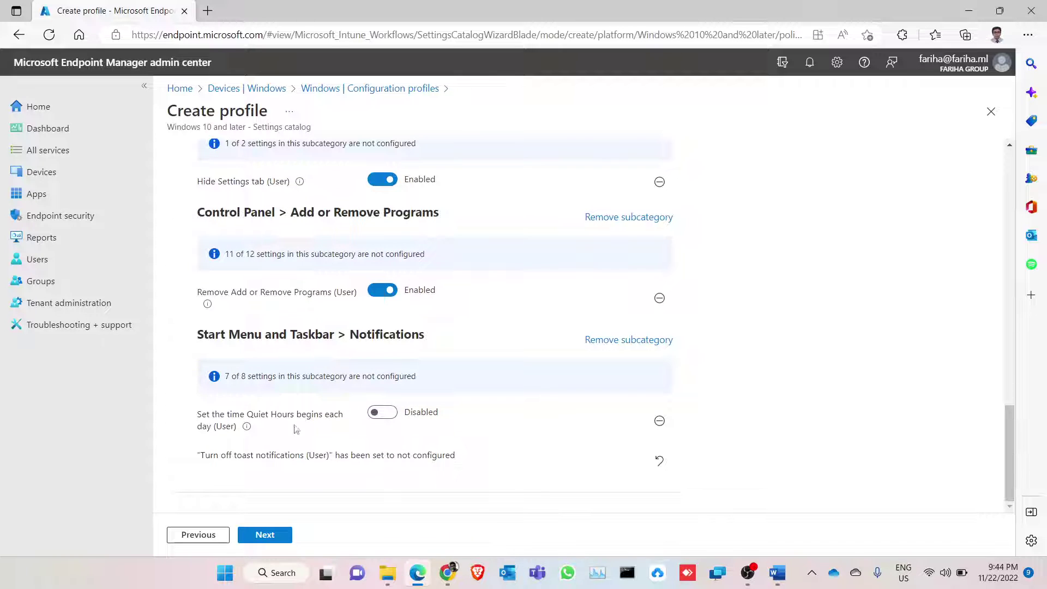
click(391, 416)
click(411, 454)
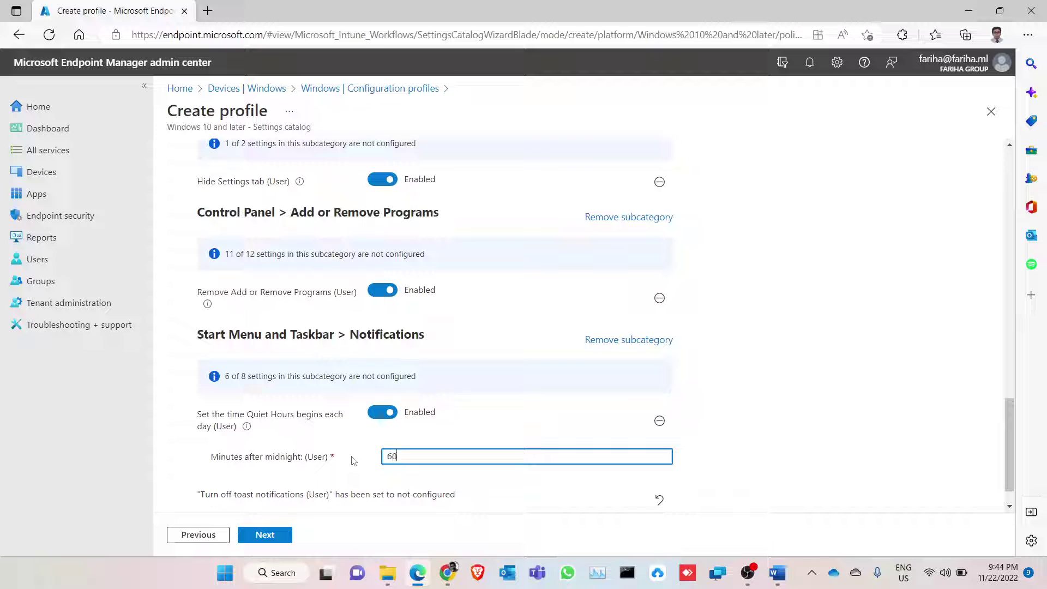
drag(1005, 414, 1007, 467)
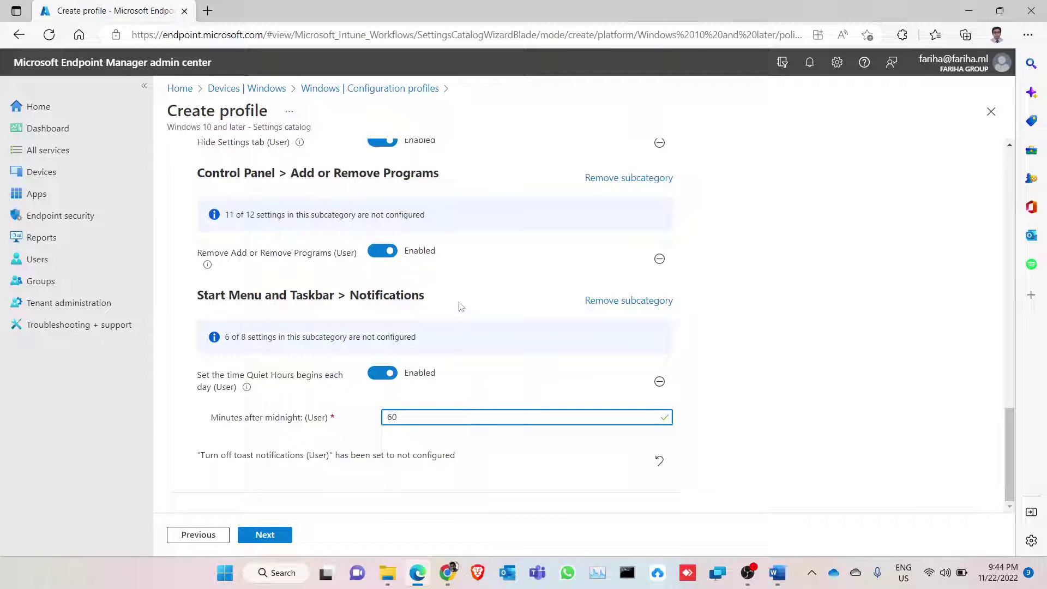
drag(1009, 446, 1008, 183)
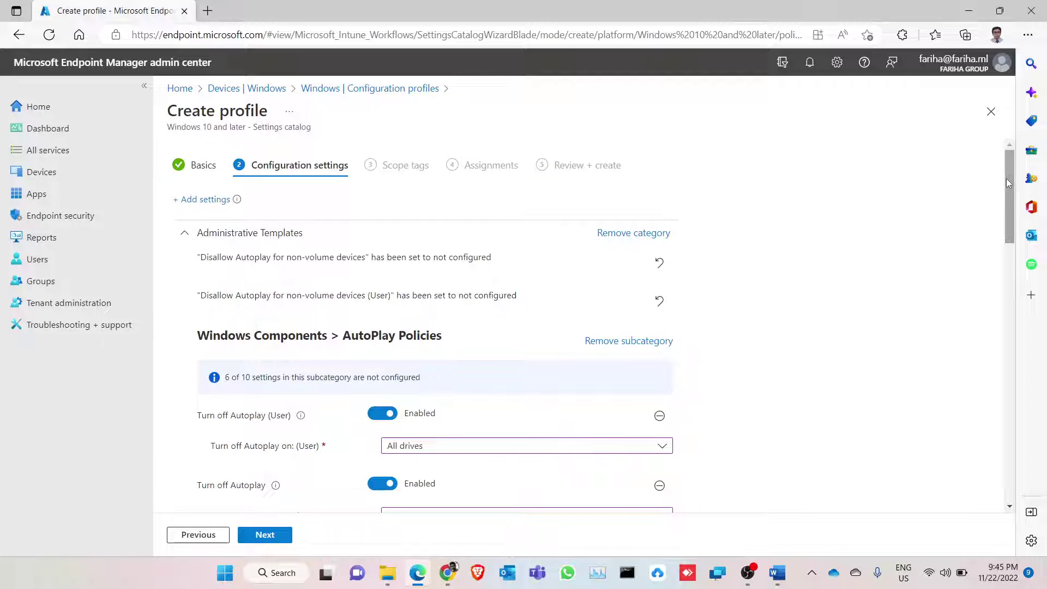
click(206, 202)
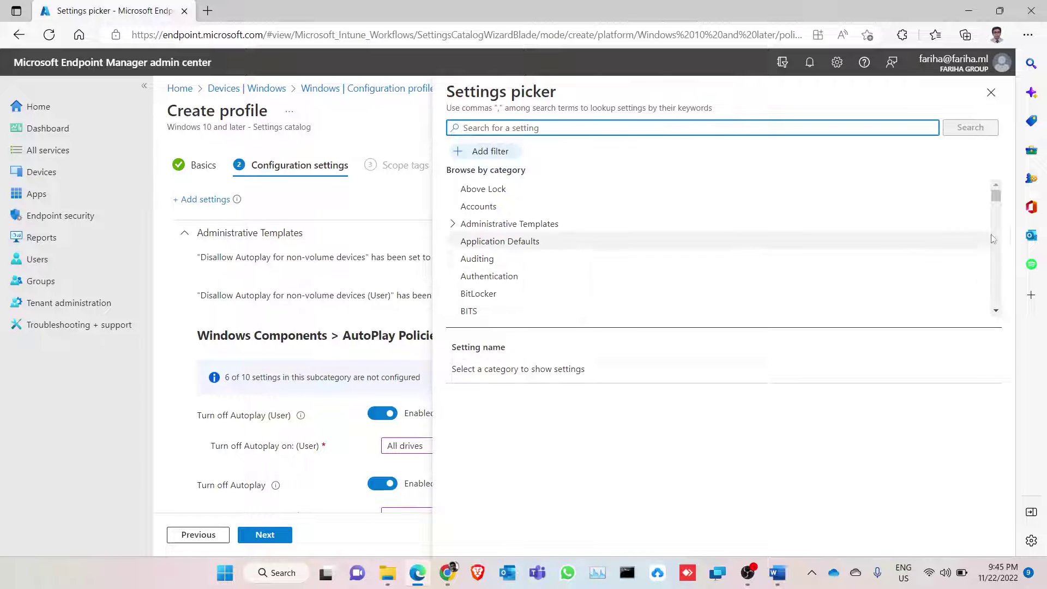
drag(996, 201, 999, 296)
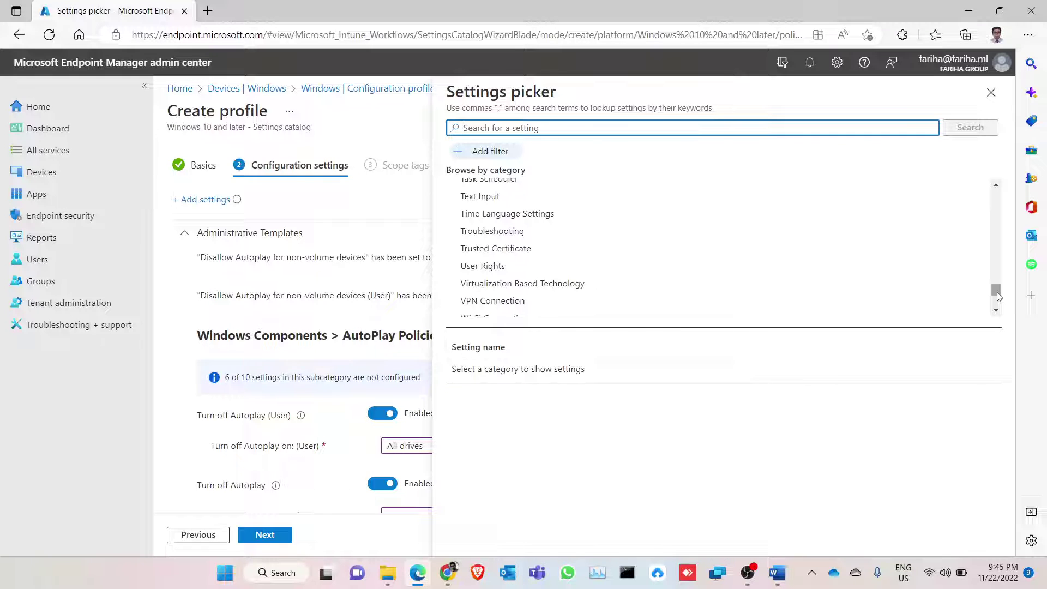
click(991, 93)
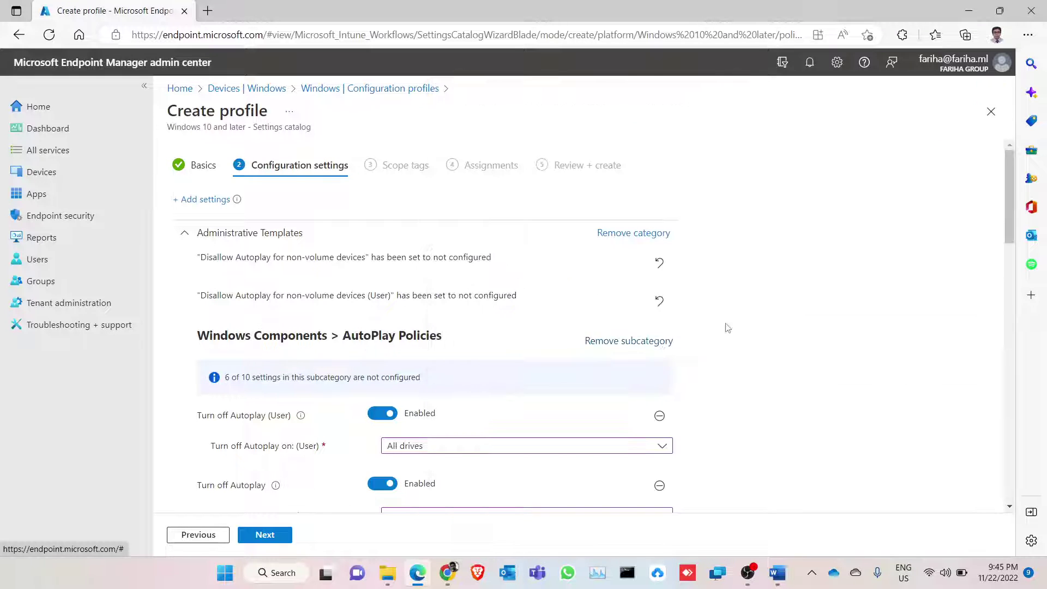
Step: Skip past scope tags and assign the profile to the All Users group
drag(1006, 217, 1008, 475)
click(268, 535)
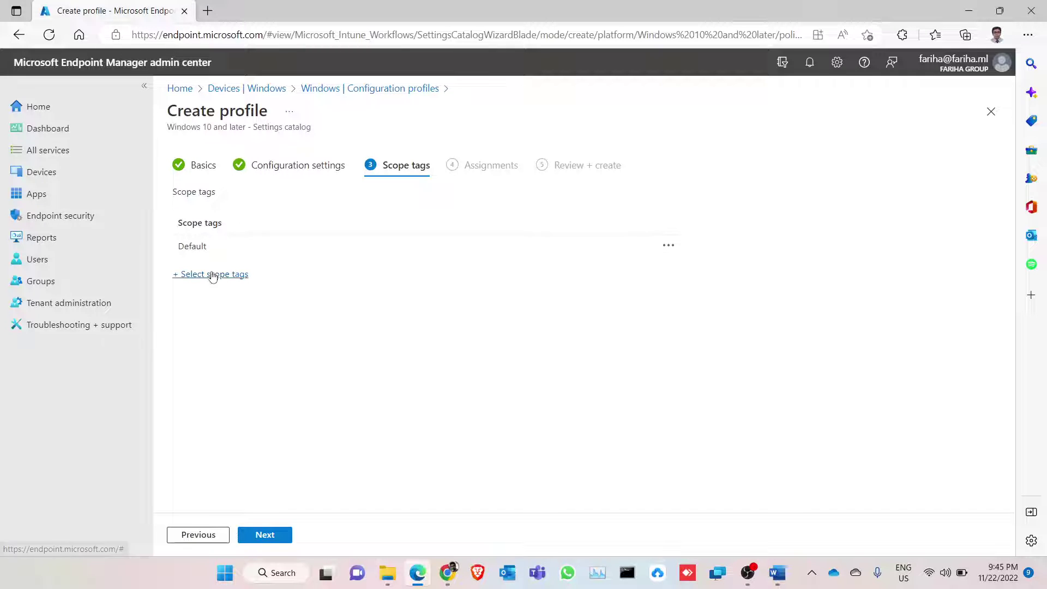
click(270, 542)
click(216, 214)
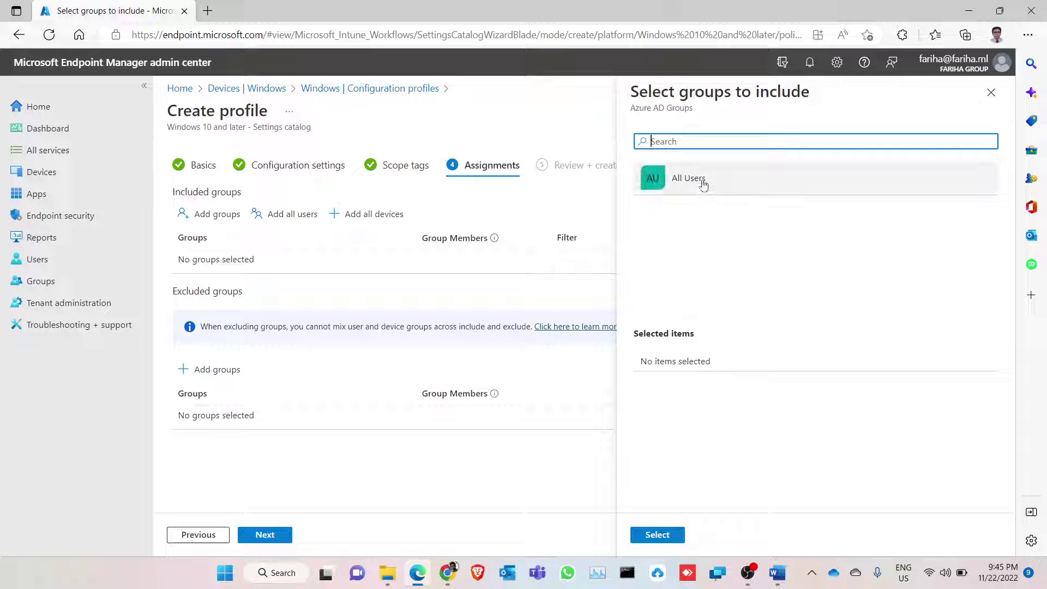
click(702, 183)
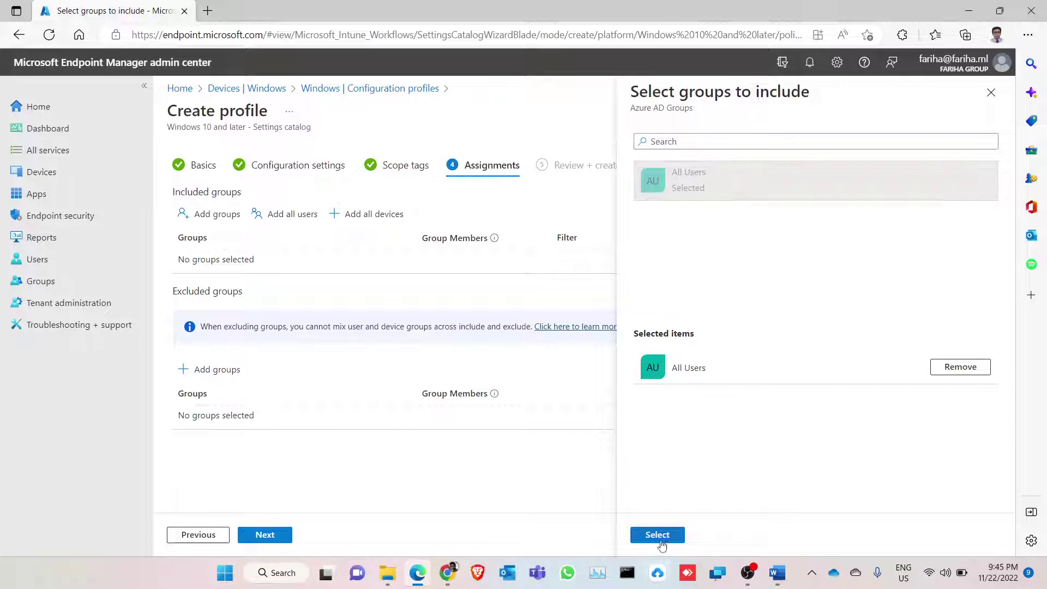
click(658, 535)
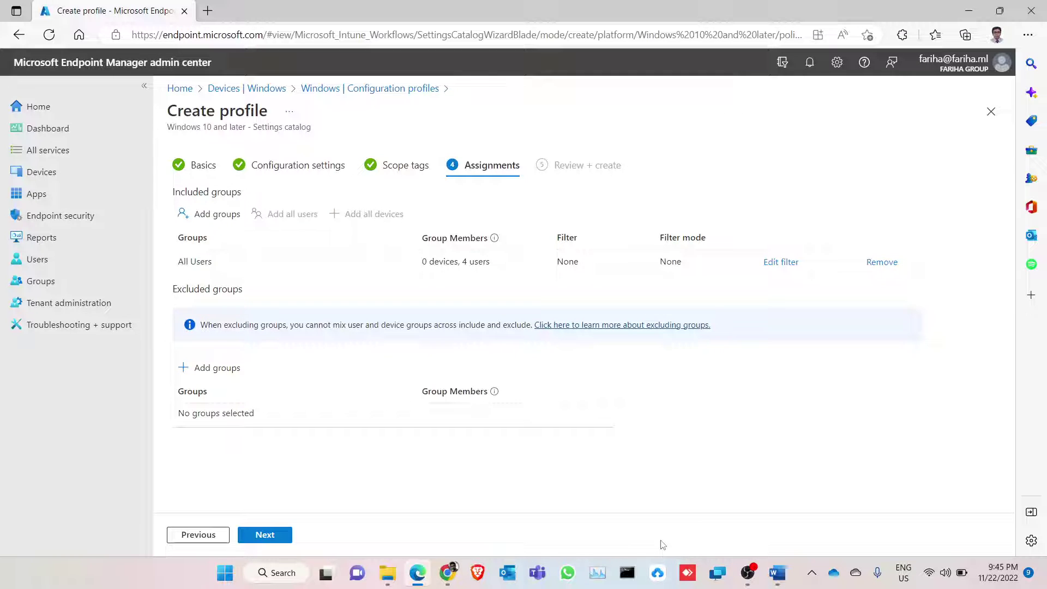
Step: Review and create the Administrative template profile, dismissing the Policy created notification
click(266, 535)
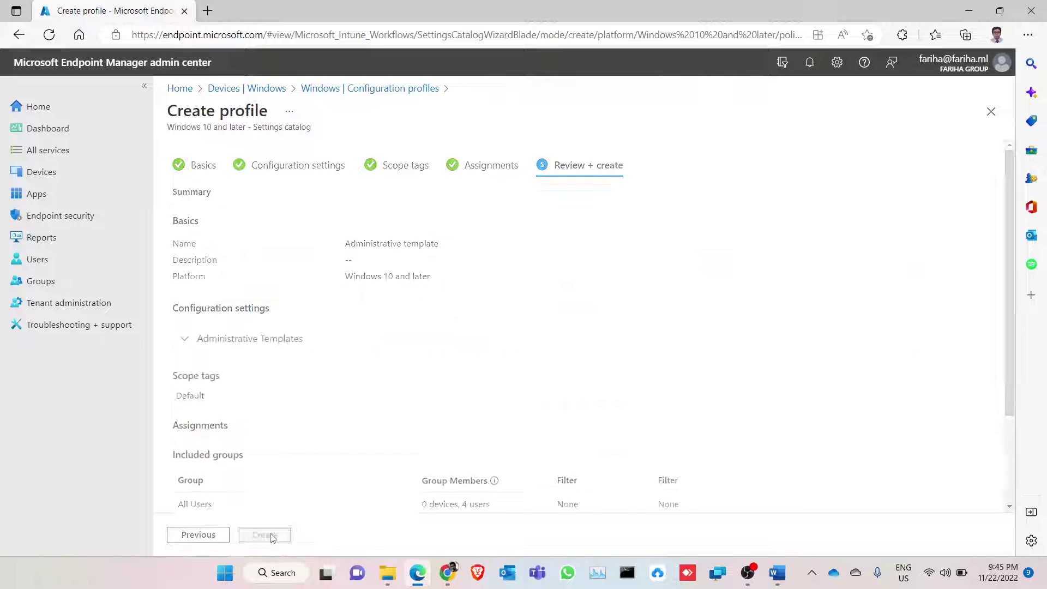
click(265, 535)
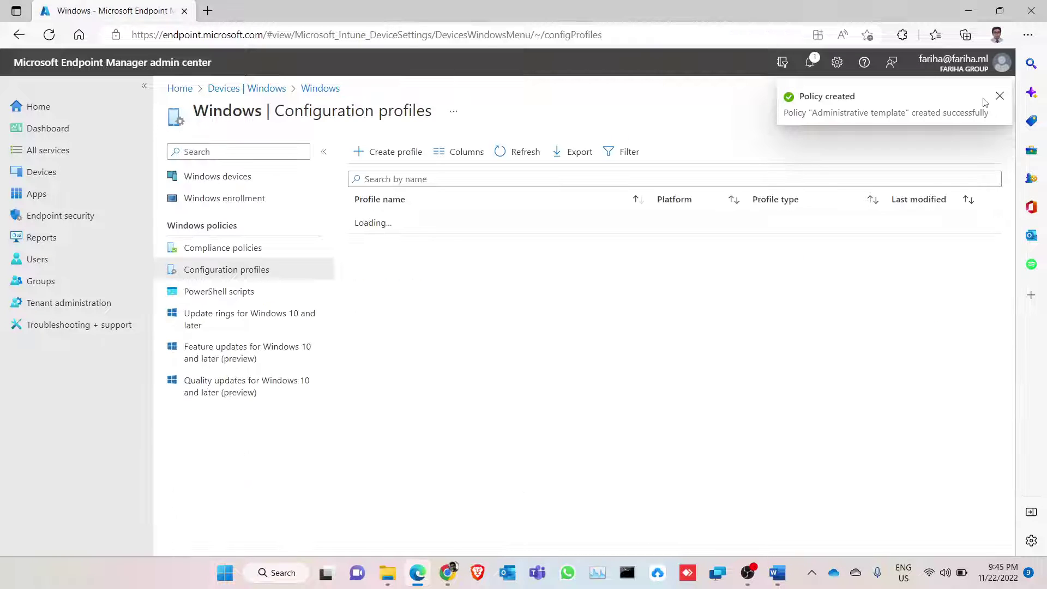
click(1000, 96)
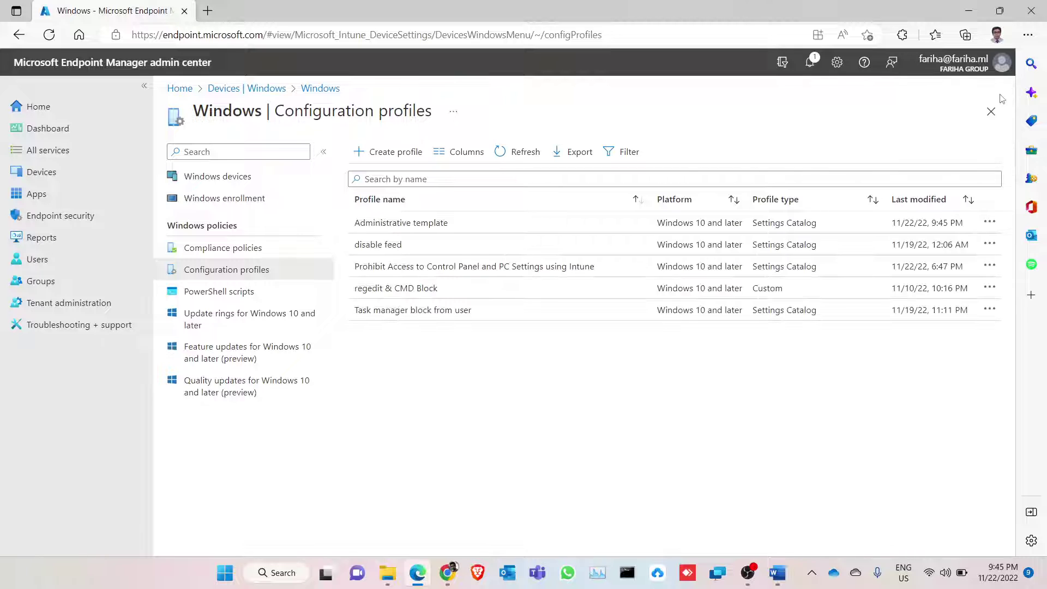
click(434, 225)
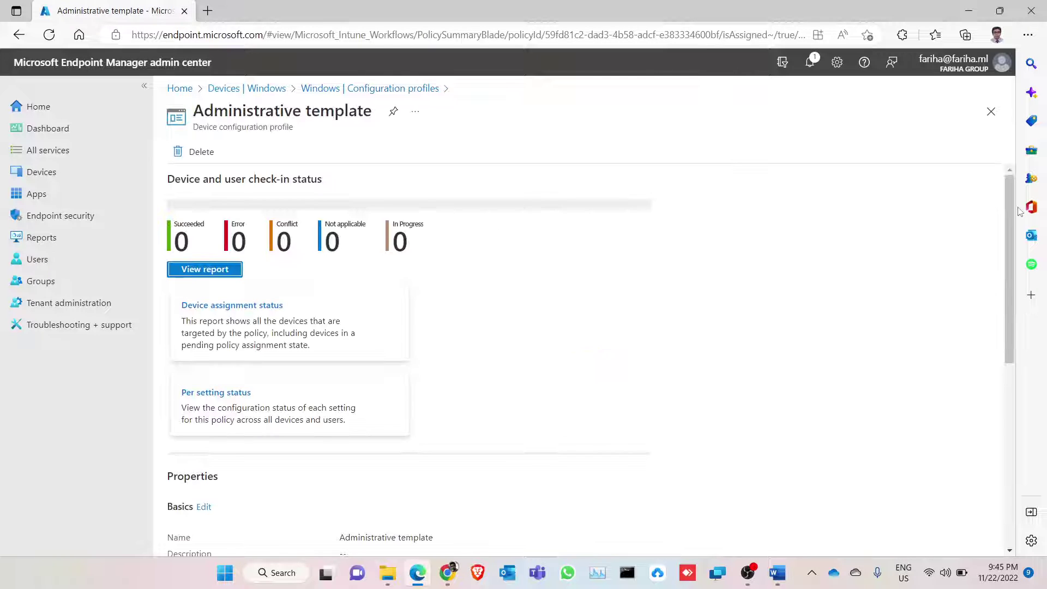
drag(1010, 217, 991, 467)
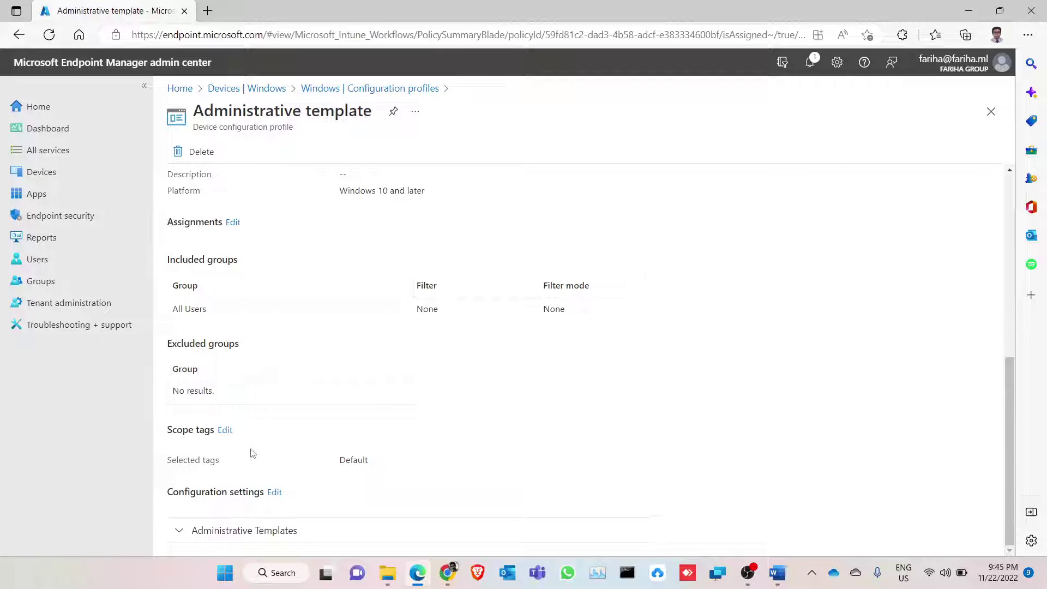
click(181, 533)
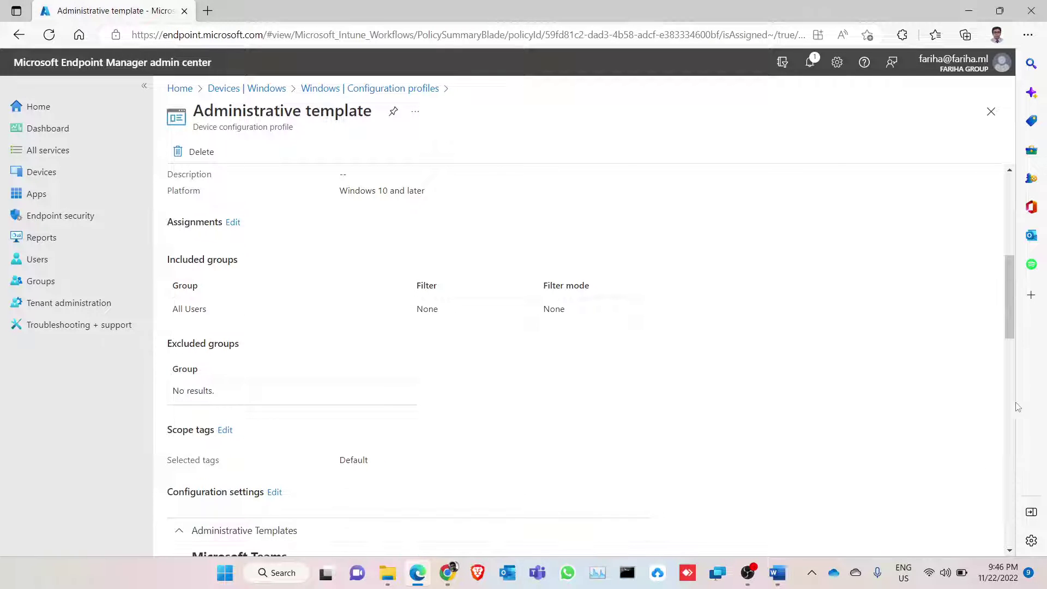
drag(1009, 306, 1034, 149)
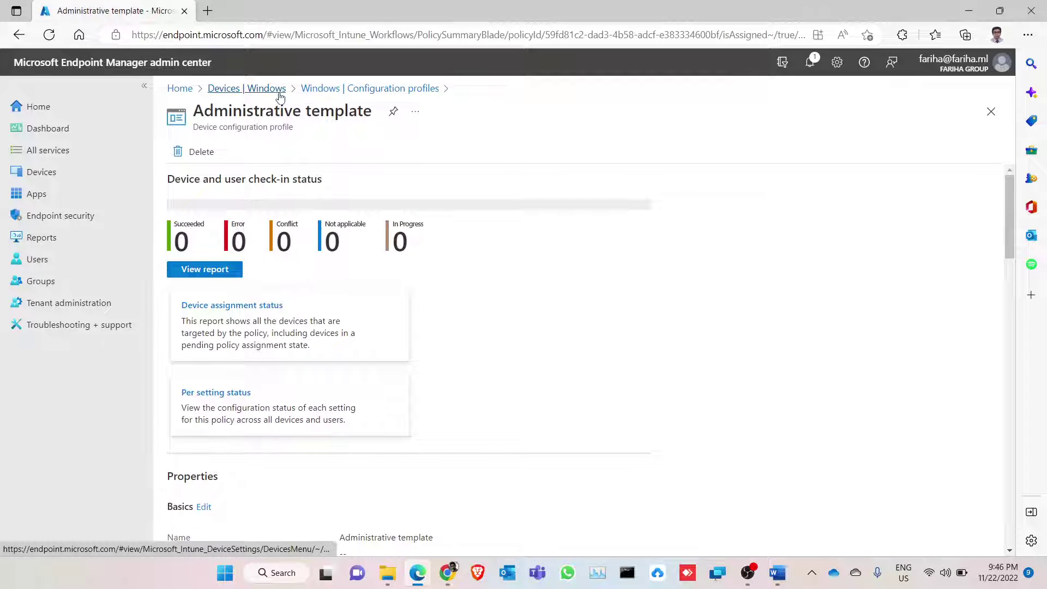
click(67, 182)
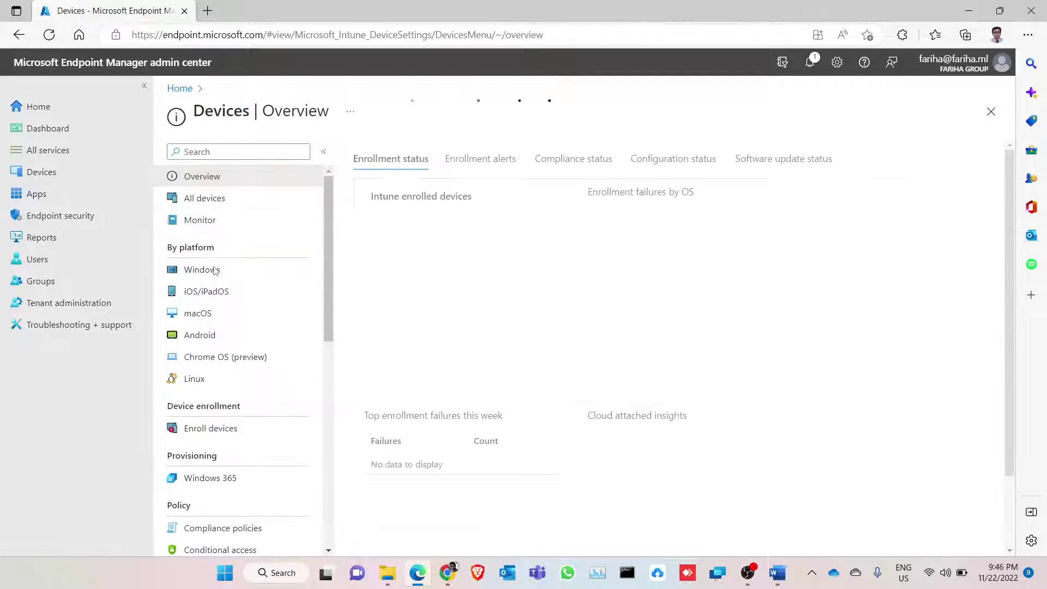
click(219, 276)
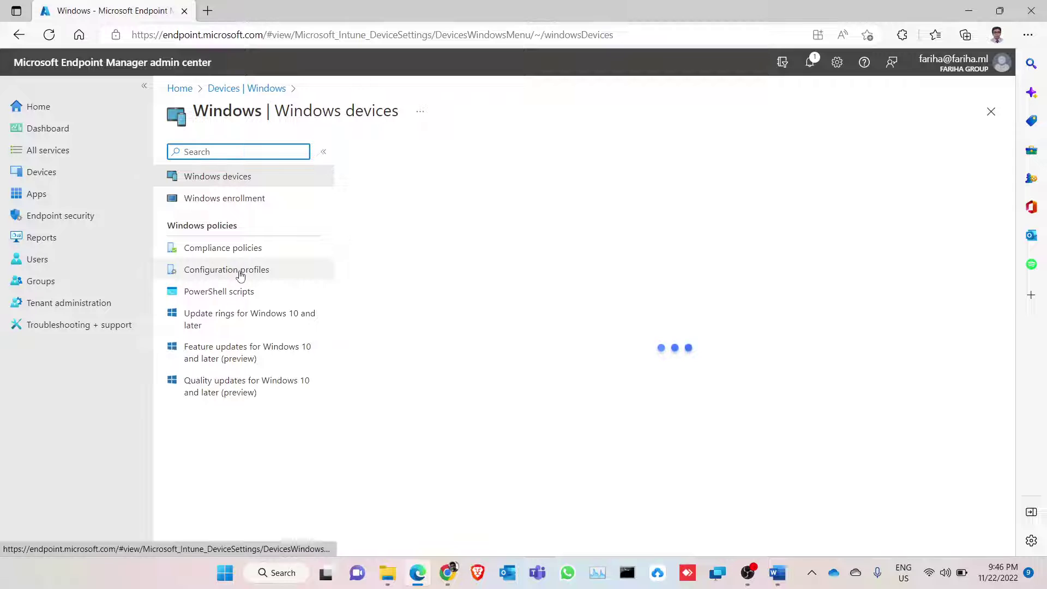
click(239, 272)
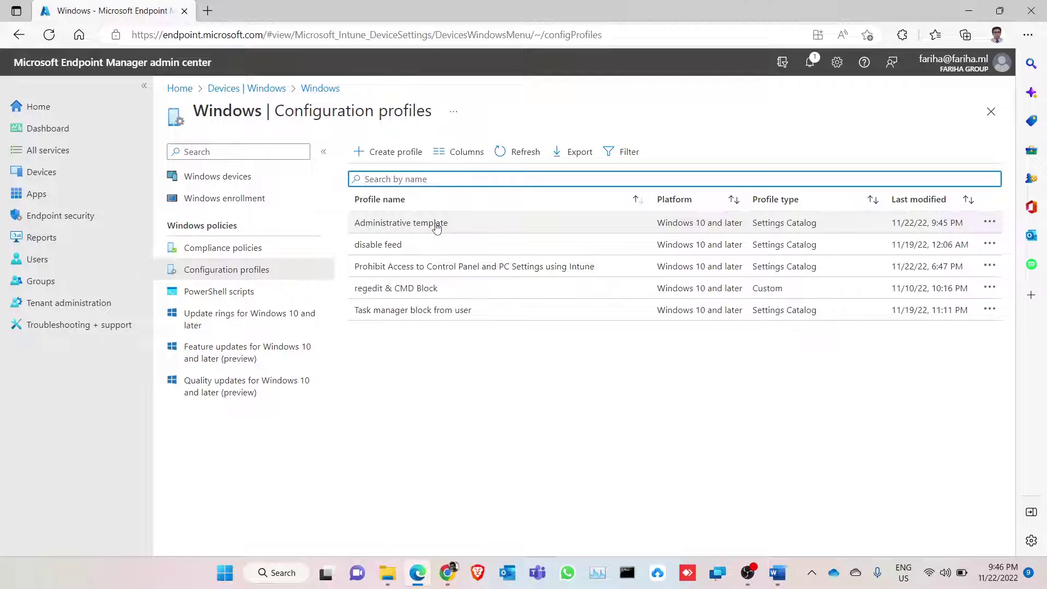
Step: Return to Word and scroll up to the 'Administrative template in Intune' setting name and path table
click(777, 573)
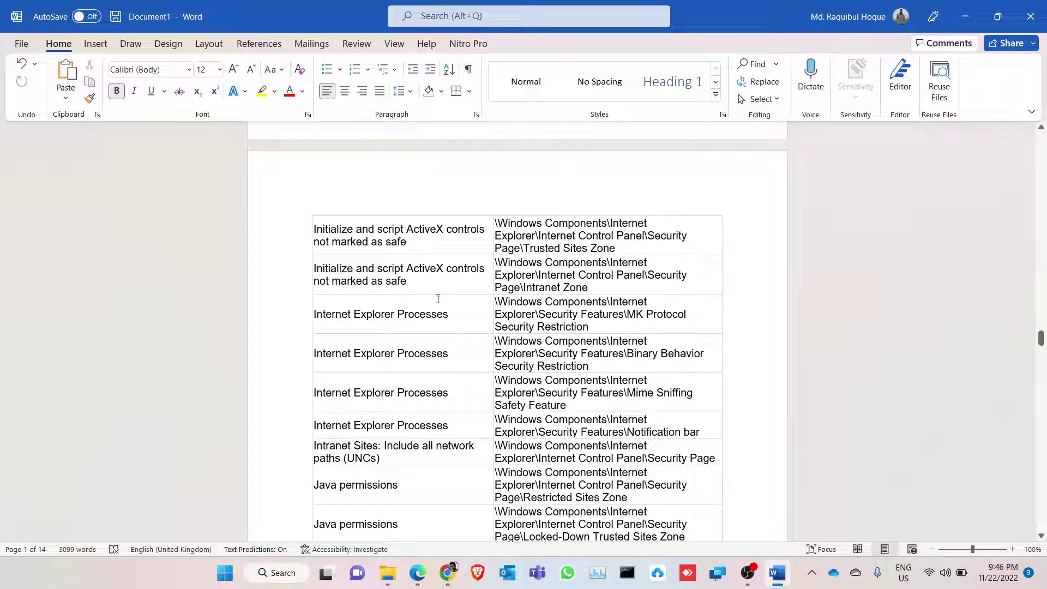
drag(1041, 338, 1037, 143)
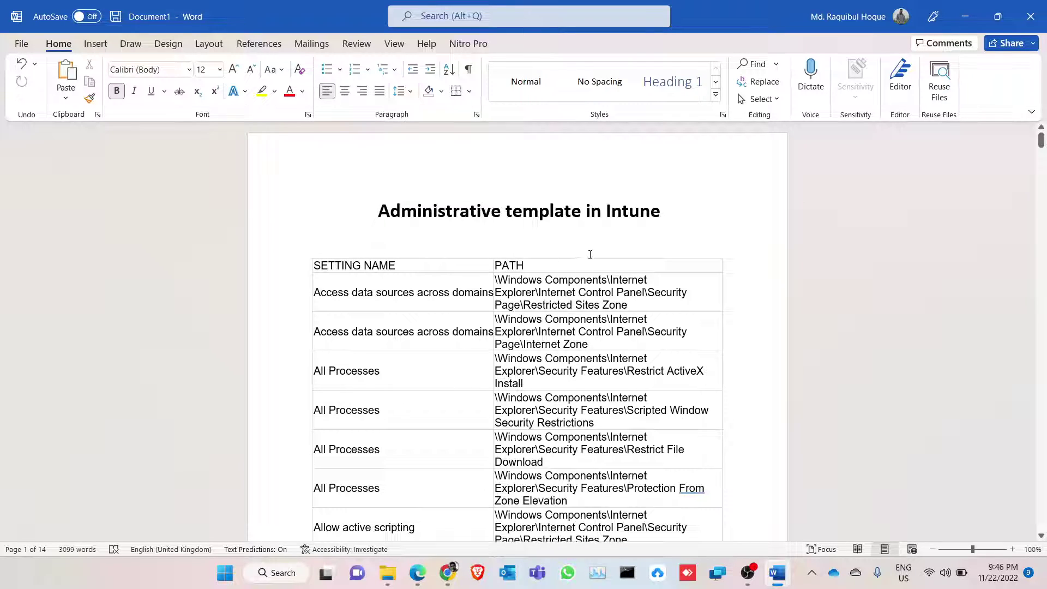